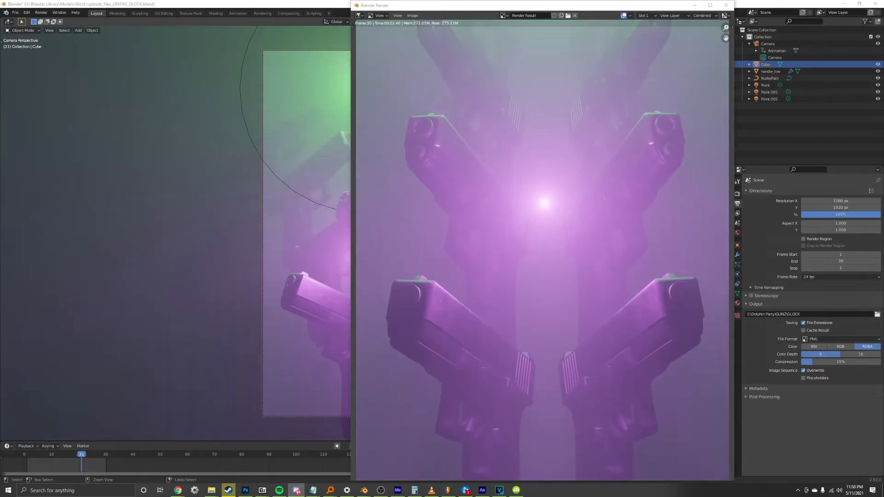
Switch to After Effects, import the GLOCK PNG sequence as footage, and darken it with a Curves adjustment on the RGB channel.
key(alt+Tab)
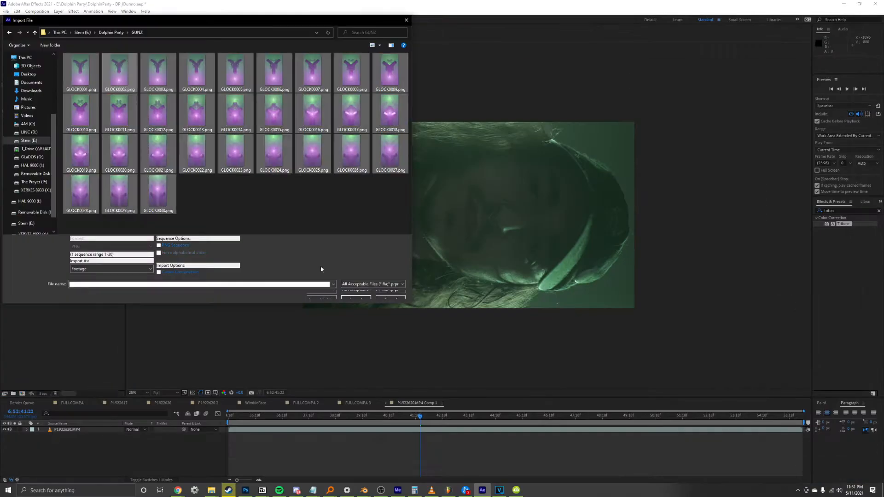
click(356, 294)
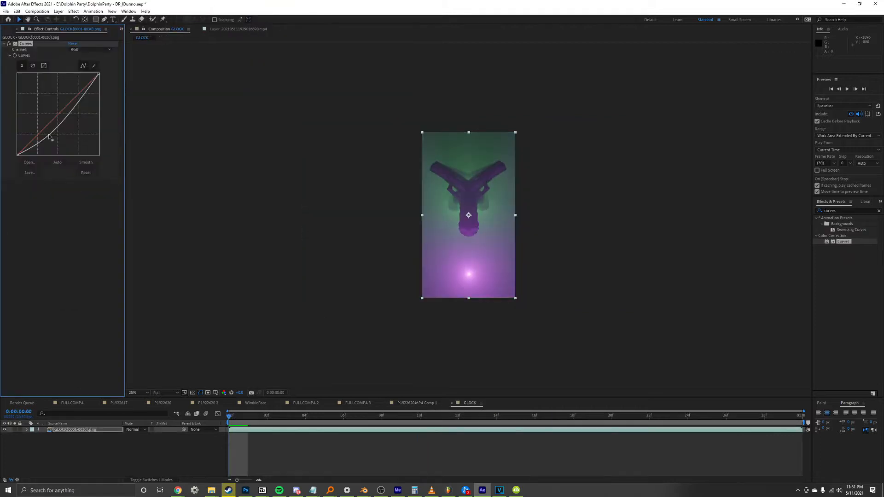
drag(48, 142, 49, 143)
key(period)
key(space)
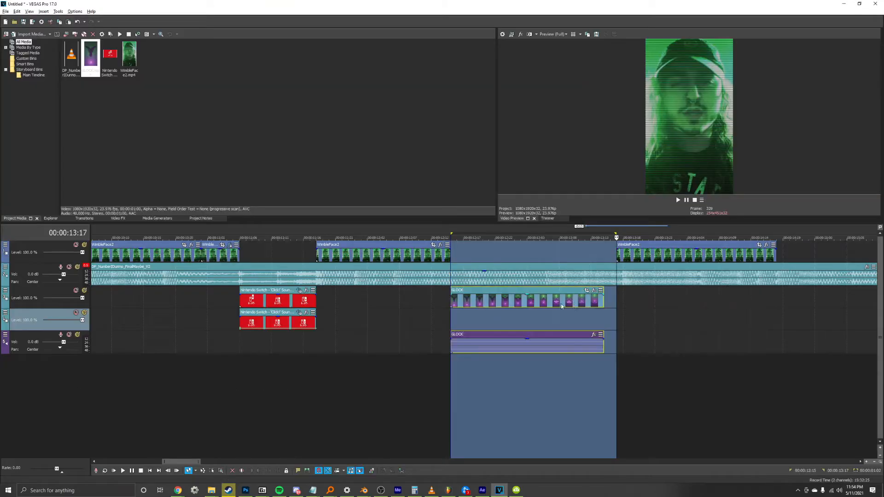
Add the downloaded video clip from its folder to the VEGAS Pro timeline beyond the GLOCK clip.
click(618, 304)
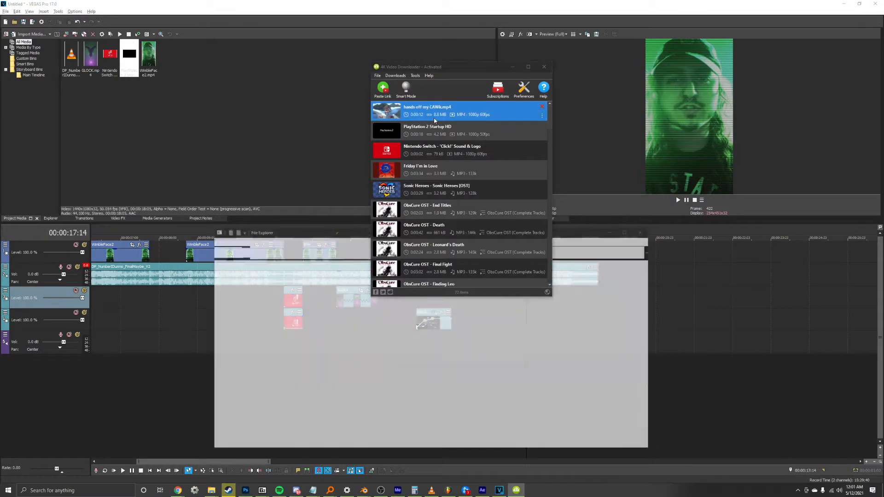
drag(313, 397, 681, 319)
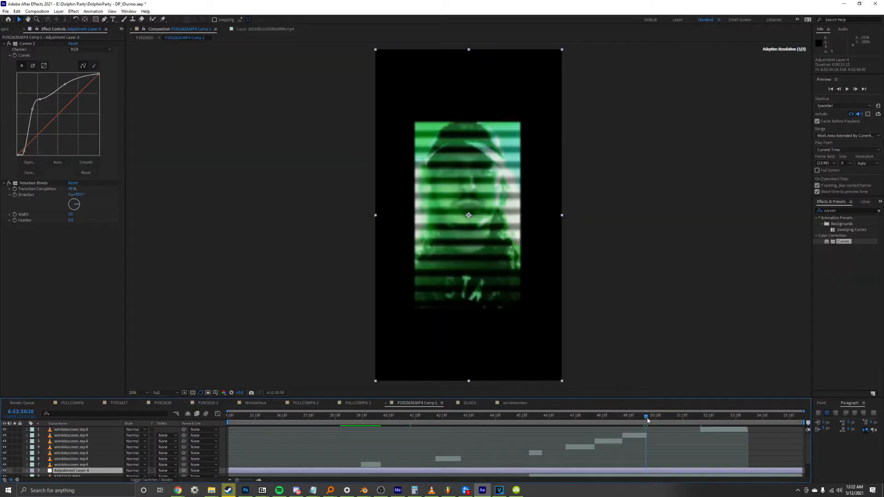
drag(648, 420, 649, 422)
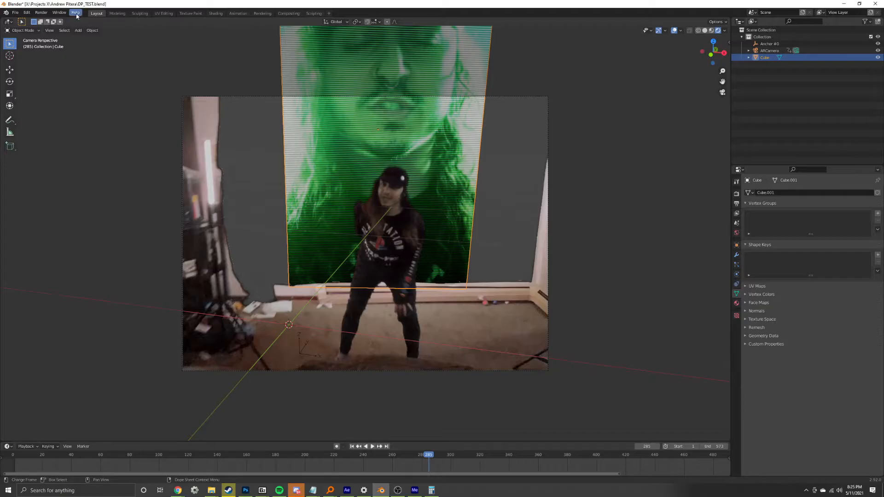
Switch to Blender and inspect the video-textured cube screens around the performer, playing the animation through the camera view.
key(alt+Tab)
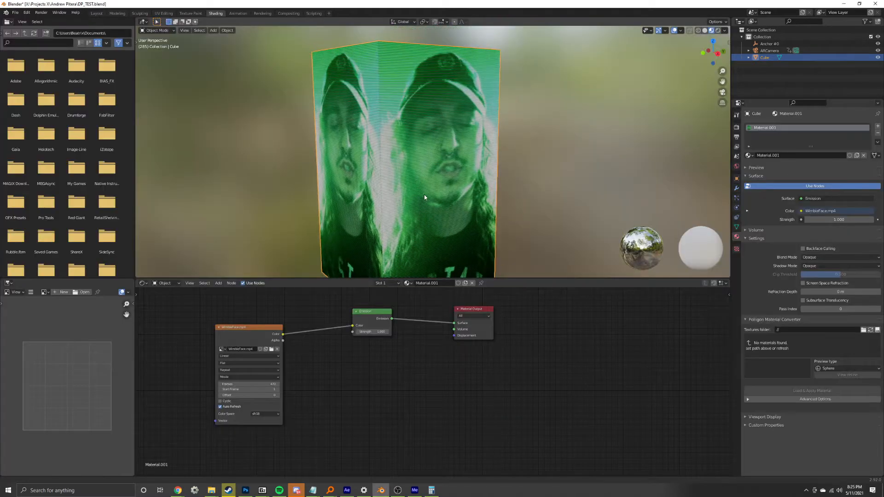
middle_drag(457, 175, 419, 176)
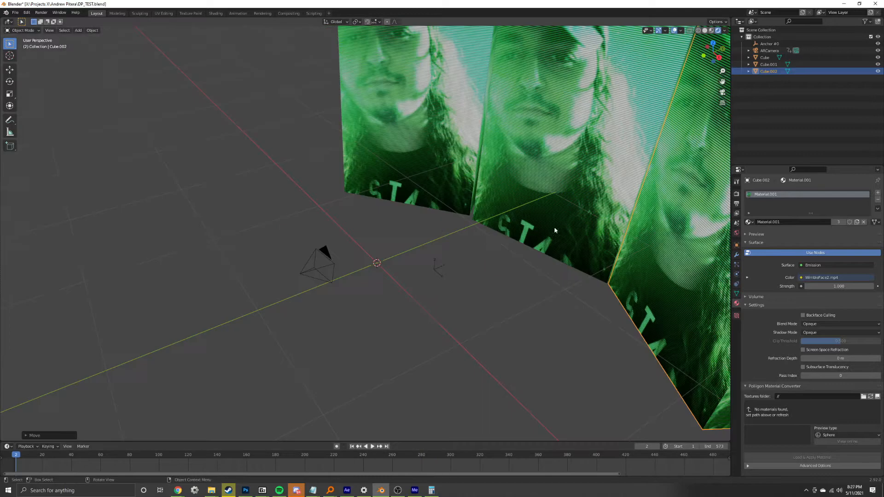
middle_drag(555, 230, 460, 216)
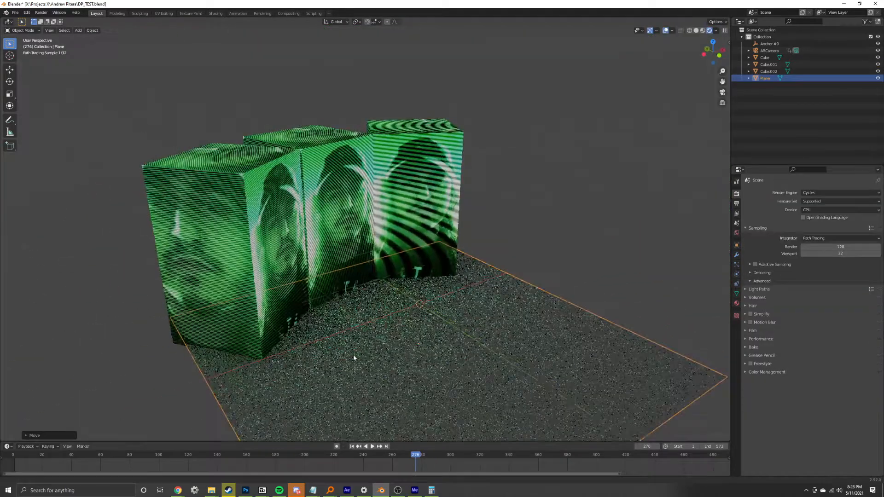
middle_drag(437, 230, 437, 304)
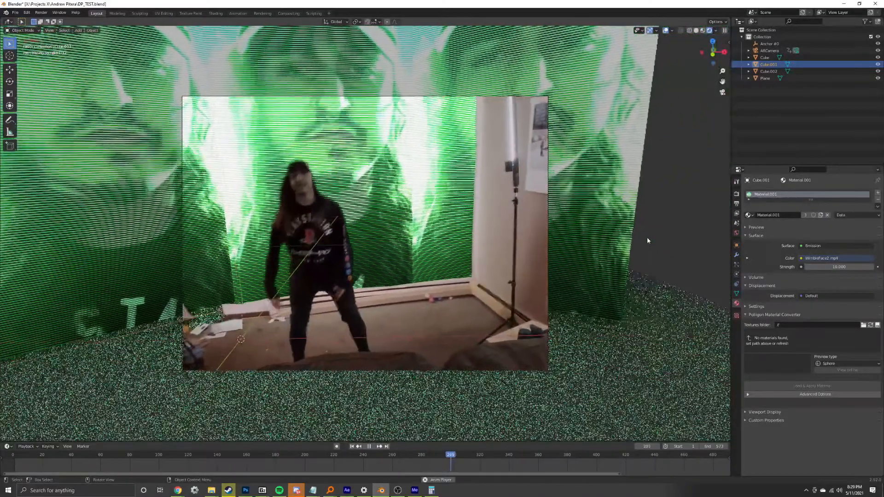
click(647, 236)
key(space)
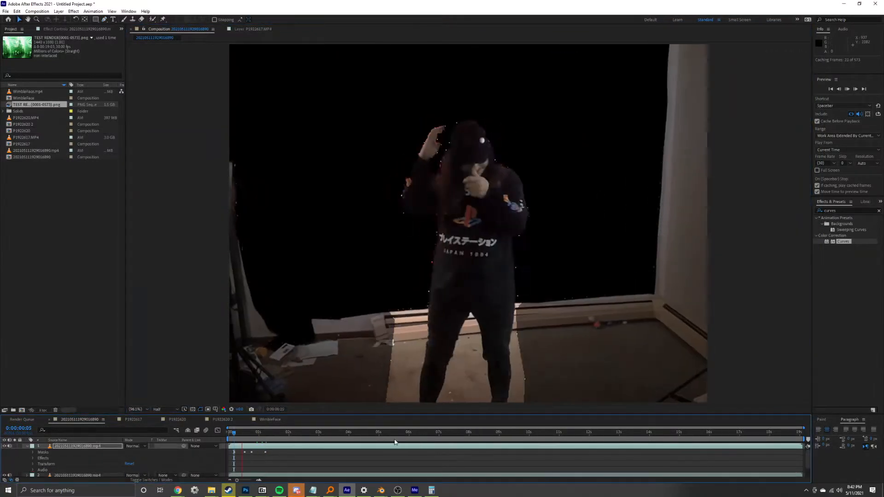
Propagate the Roto Brush matte through the green-screen footage layer in After Effects, up to the end of the clip.
right_click(93, 447)
mouse_move(111, 282)
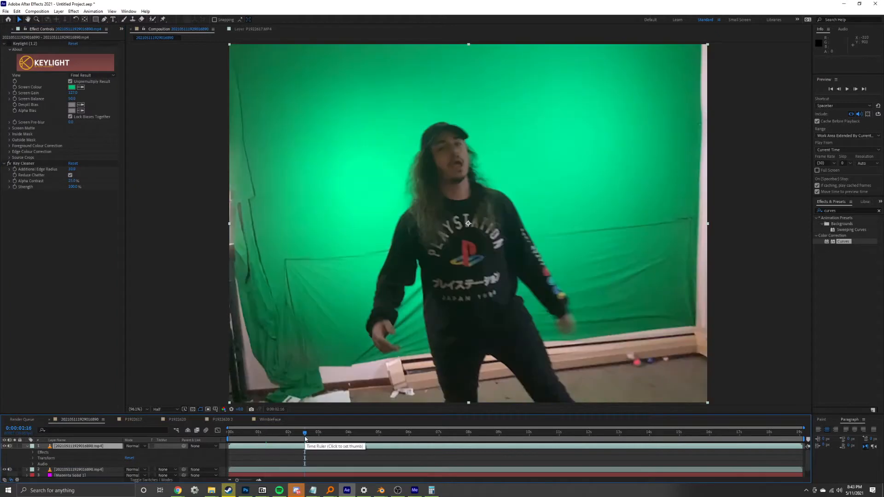
click(74, 11)
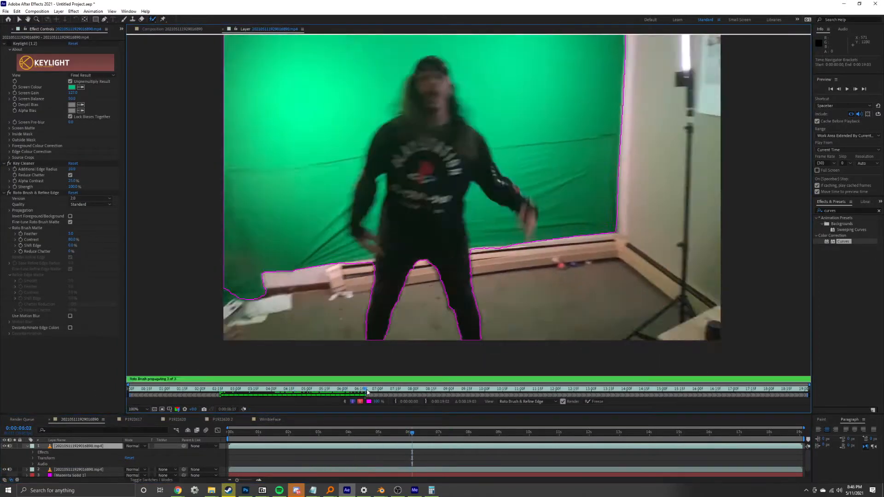
click(450, 390)
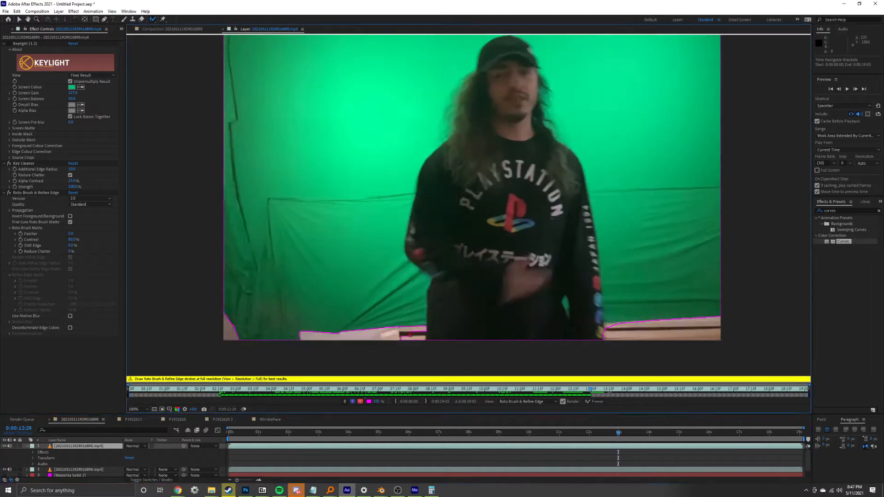
click(687, 390)
click(808, 390)
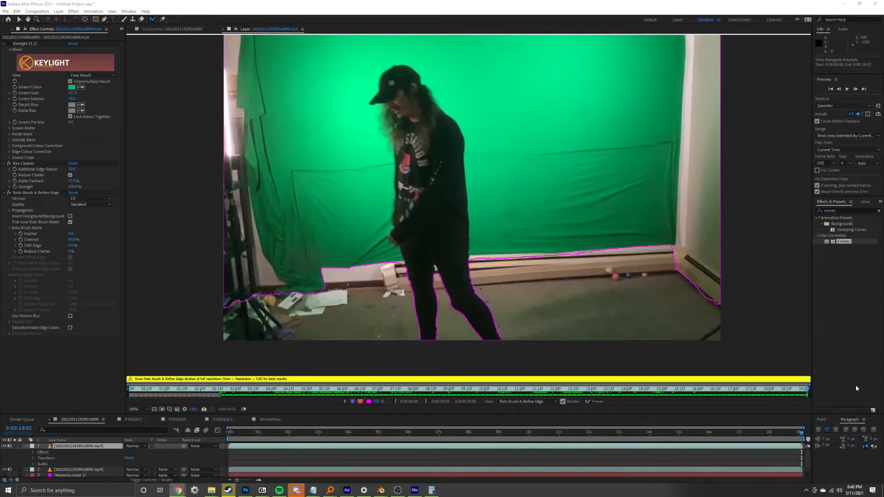
click(130, 390)
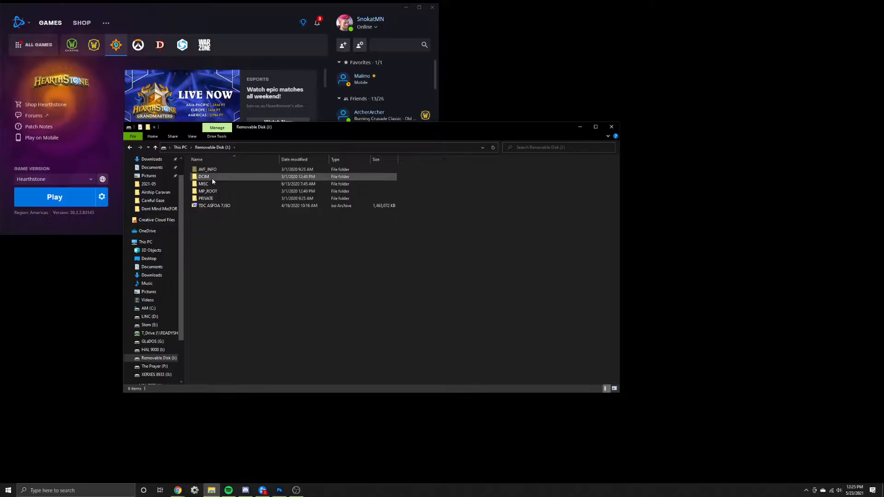
Browse to the 10000301 subfolder of DCIM on the removable disk and open the portrait photos in Photoshop.
double_click(211, 178)
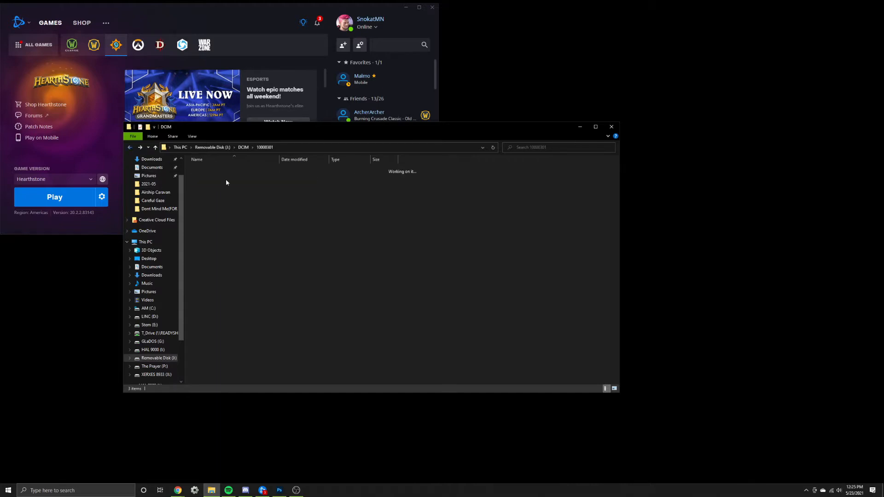
right_click(487, 305)
click(615, 328)
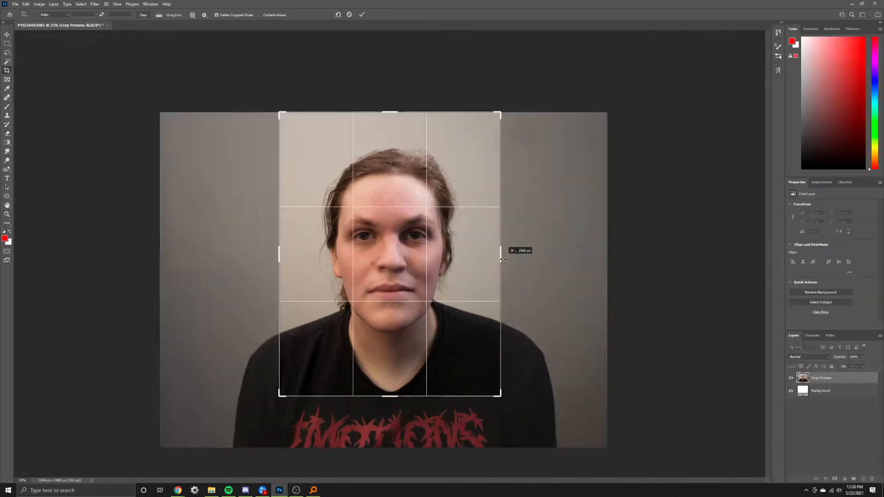
Crop the side-profile portrait closely around the head and shoulders.
key(alt+Tab)
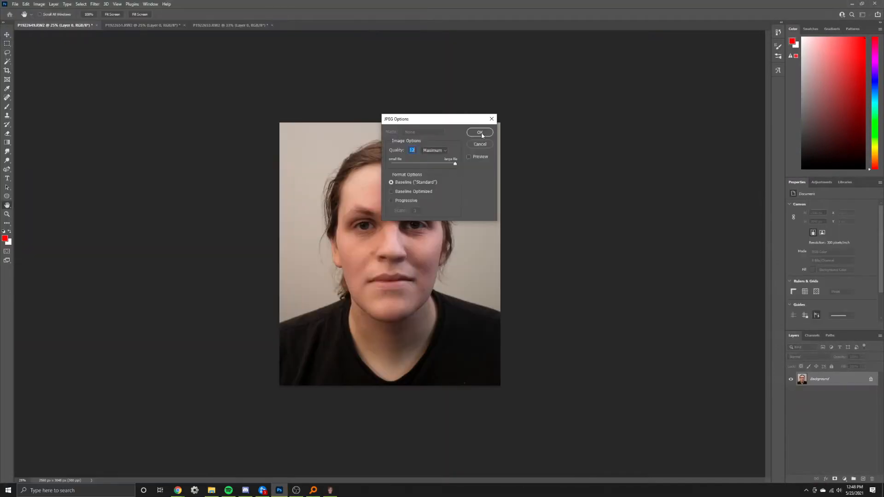
click(480, 133)
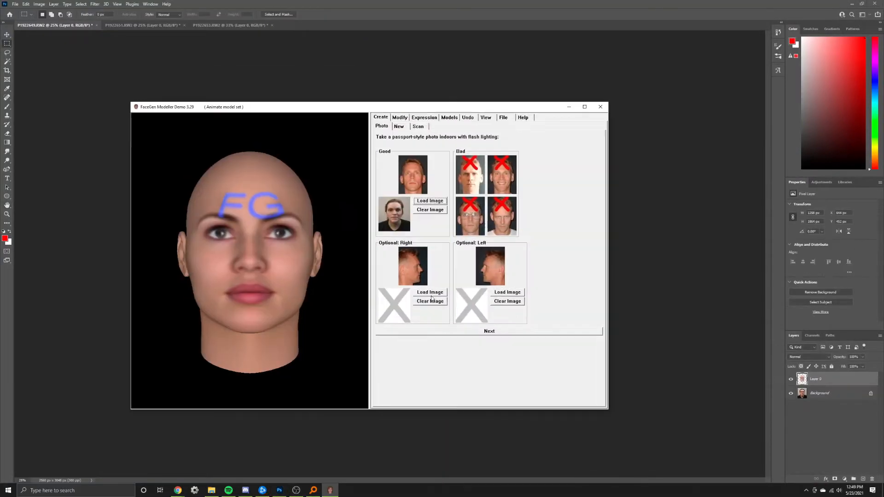
Load SideOfProfile.jpg as the right photo and SideProfile_B.jpg as the left photo in FaceGen Modeller, and continue to landmark placement.
click(248, 170)
click(486, 347)
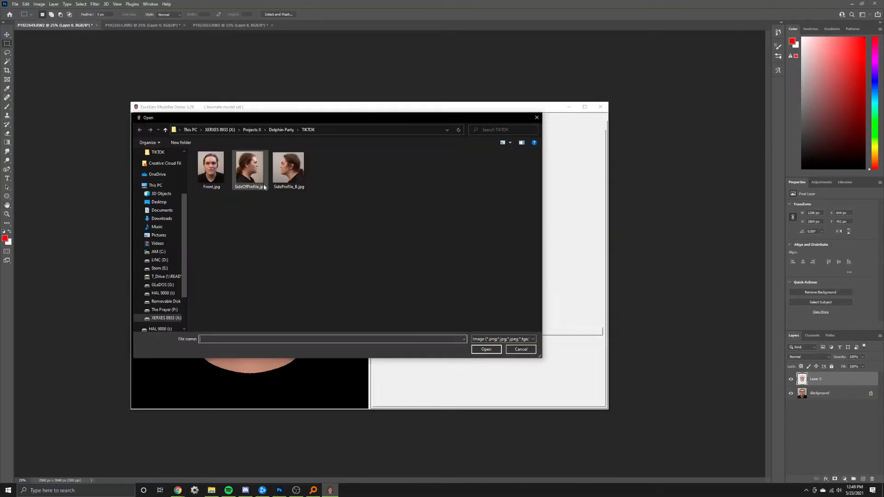
click(500, 292)
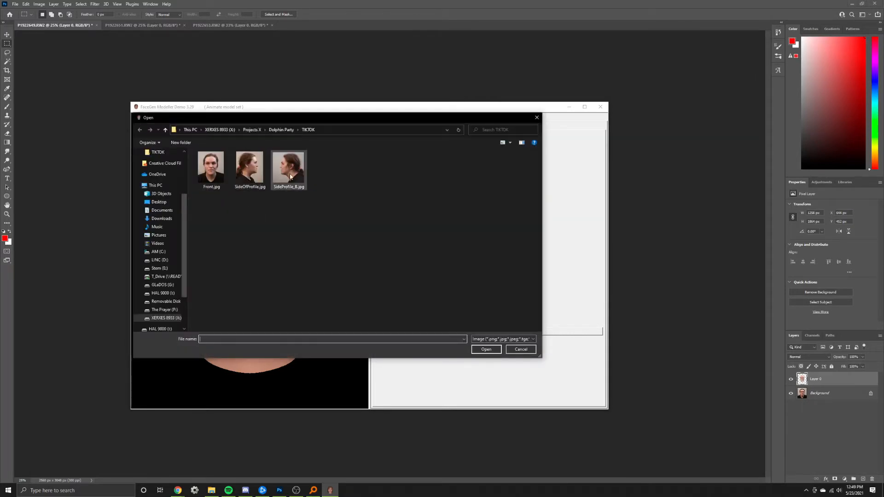
double_click(291, 176)
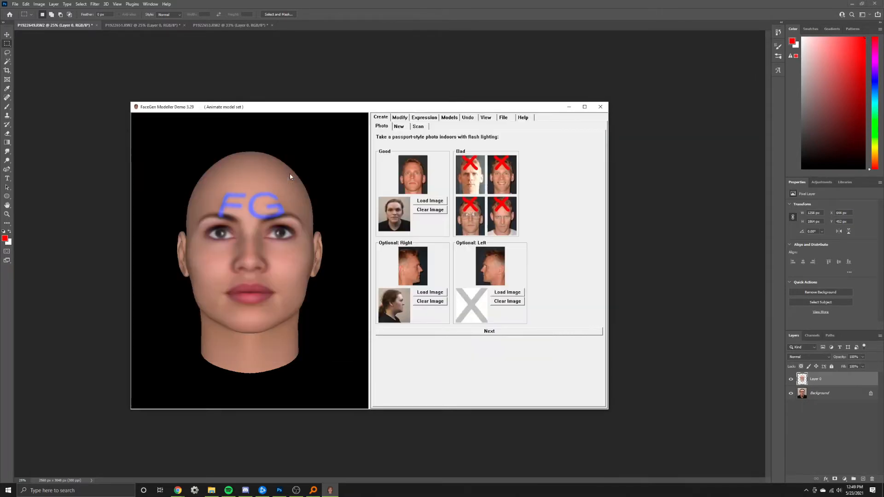
click(489, 331)
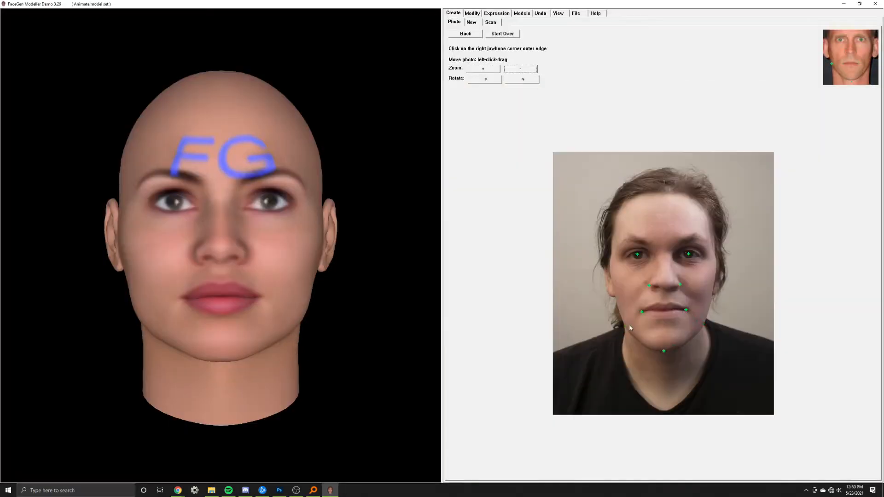
Mark the requested facial landmarks on the portrait photos, including the forward tip of the chin on the left profile.
click(628, 325)
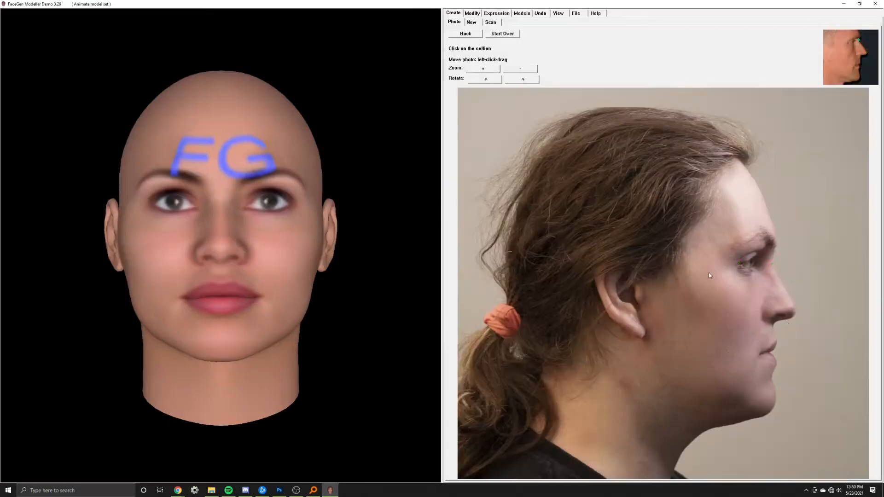
click(776, 361)
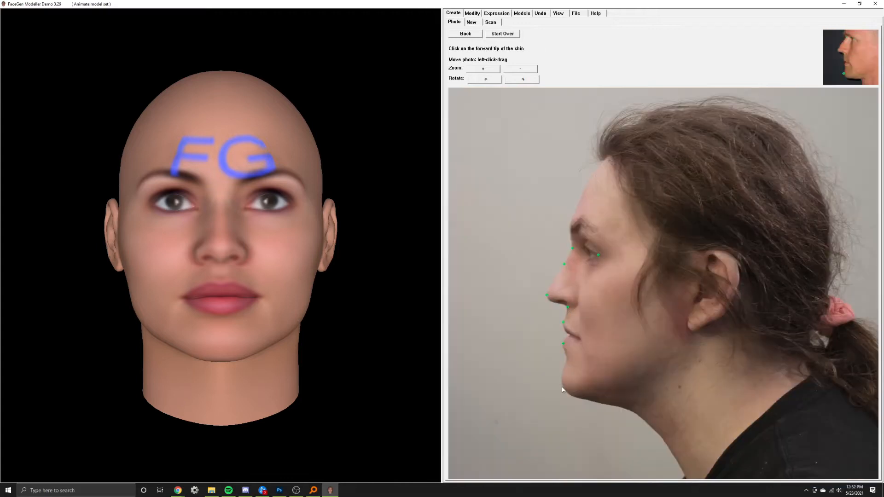
click(562, 390)
drag(200, 211, 187, 247)
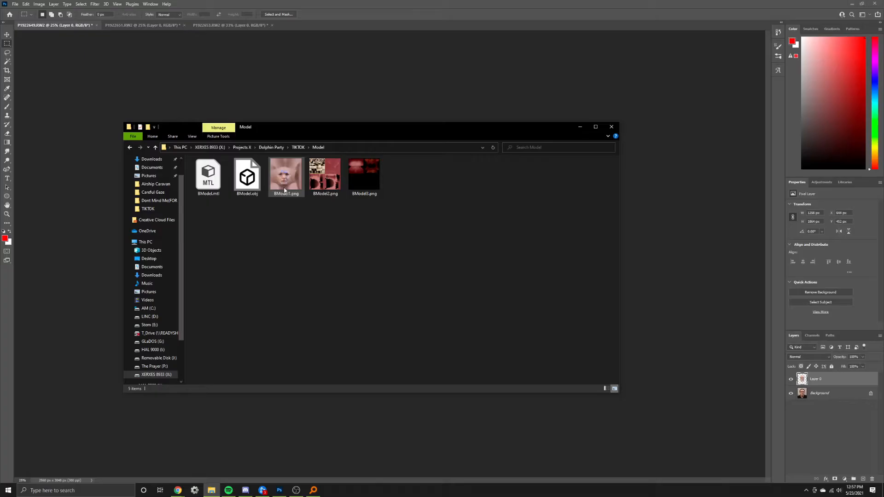
Open BModel1.png in Photoshop, lasso the blue FG logo on the forehead, and fill the selection to remove it.
drag(322, 26, 323, 27)
key(z)
drag(368, 237, 426, 236)
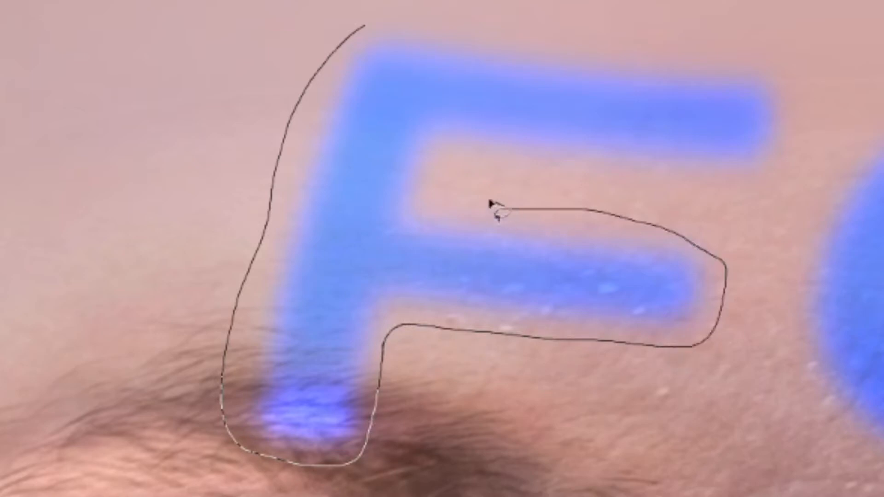
drag(181, 147, 219, 276)
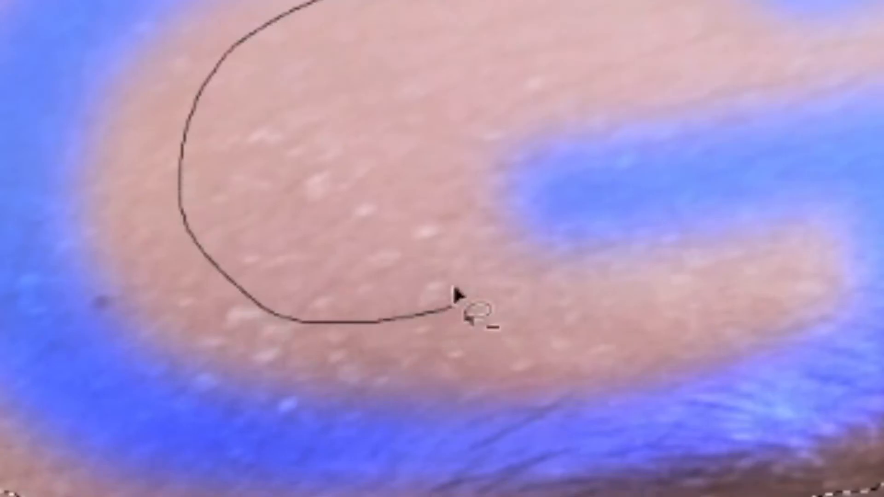
drag(453, 301, 582, 109)
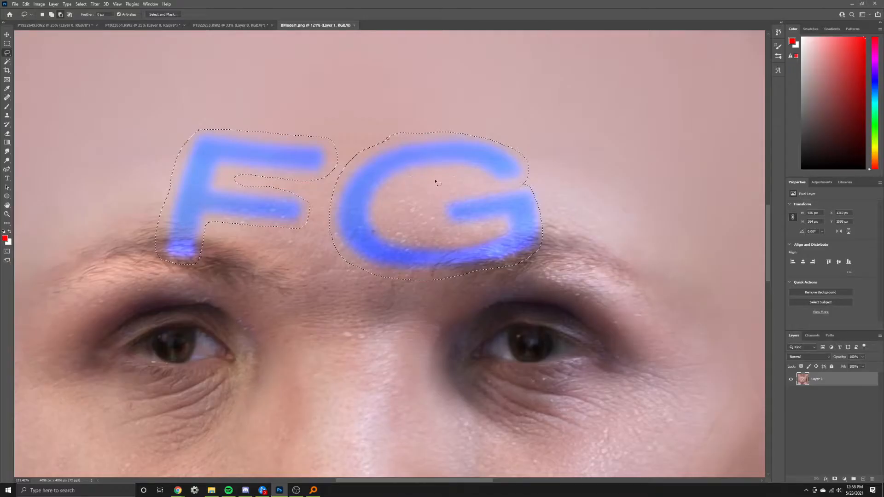
click(26, 4)
click(39, 123)
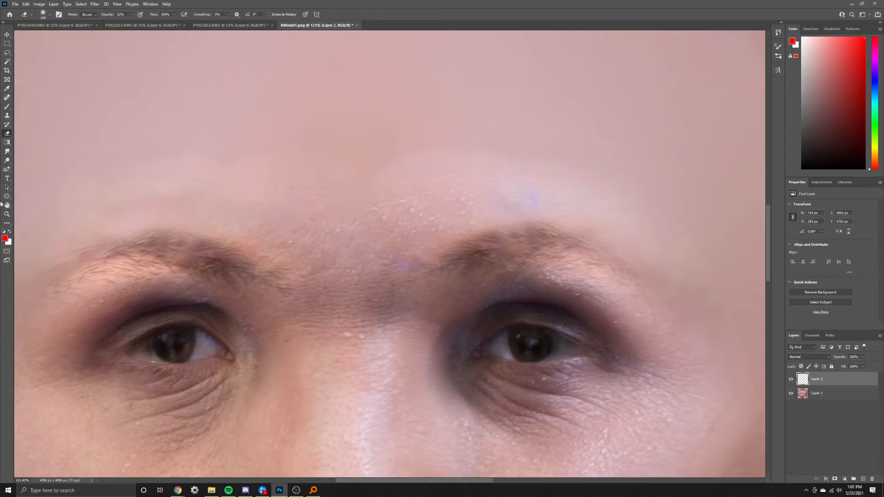
Blend the forehead patch into the surrounding skin and retouch the wrinkles beneath both eyes on the face texture.
click(345, 259)
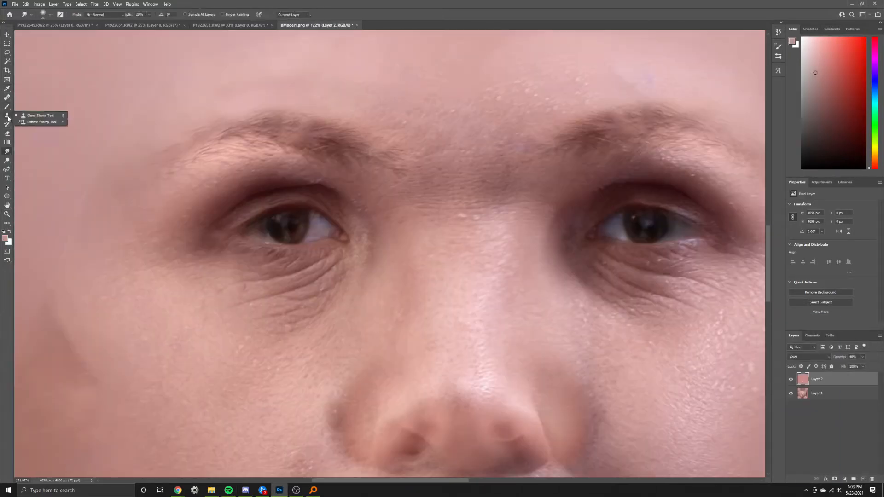
click(7, 97)
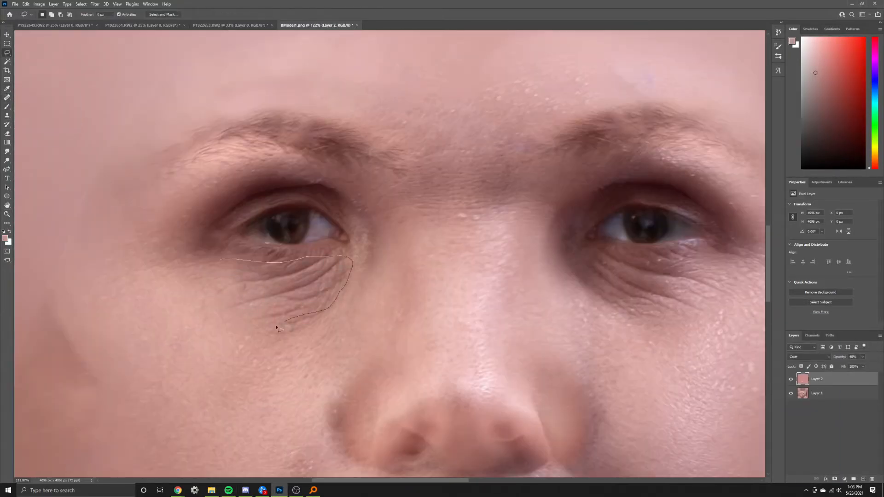
click(6, 109)
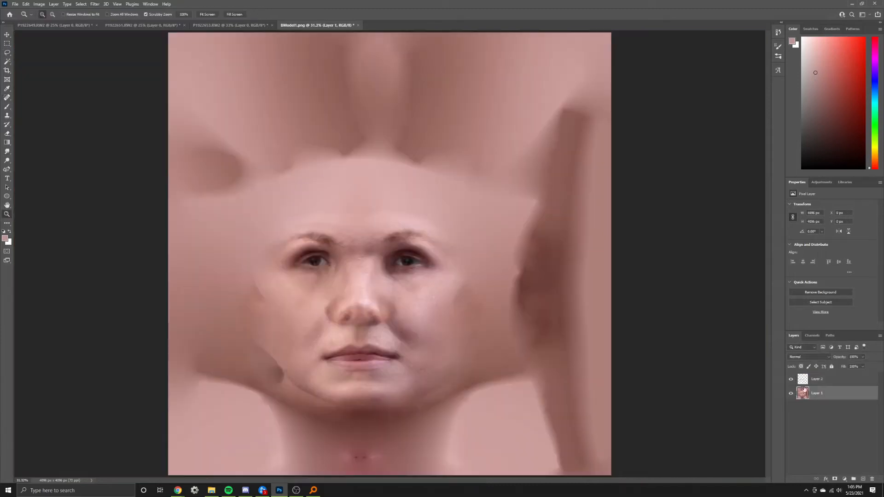
Merge the visible layers of the face texture and save BModel1.png.
key(ctrl+shift+e)
key(ctrl+s)
Launch Blender and delete the default cube from the new scene.
key(super)
text(blender)
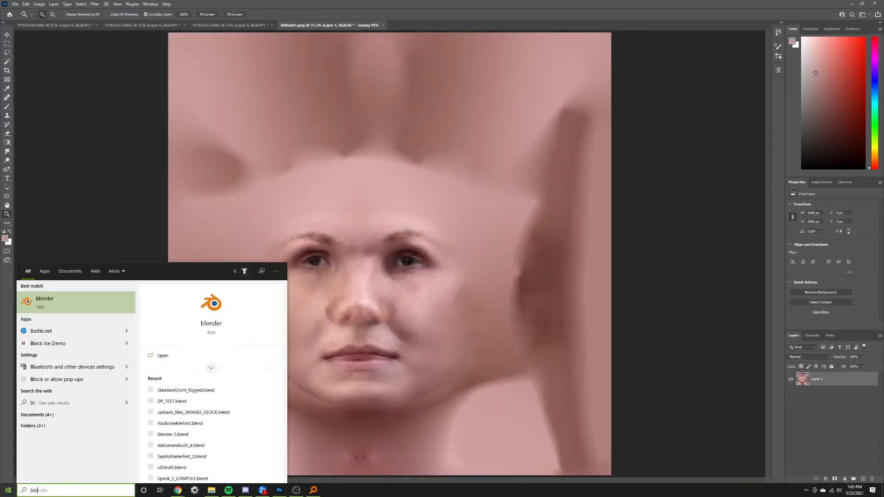
key(Return)
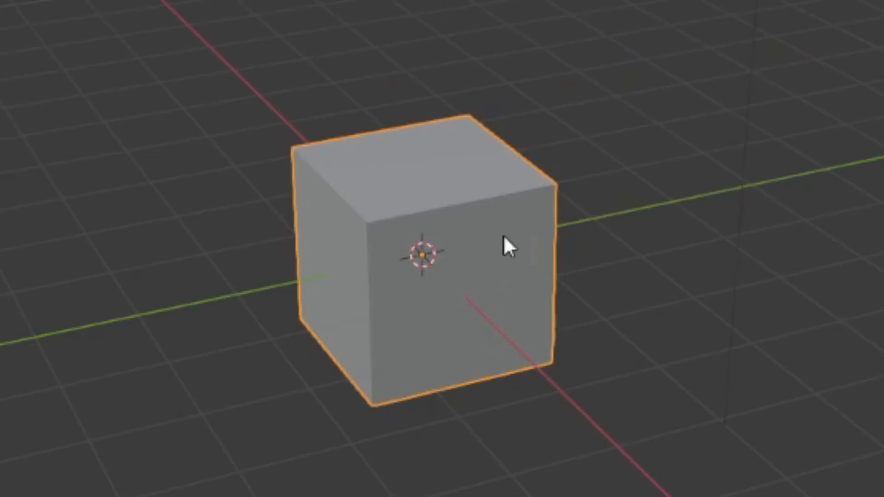
key(Delete)
Open the Wavefront OBJ import dialog.
click(16, 12)
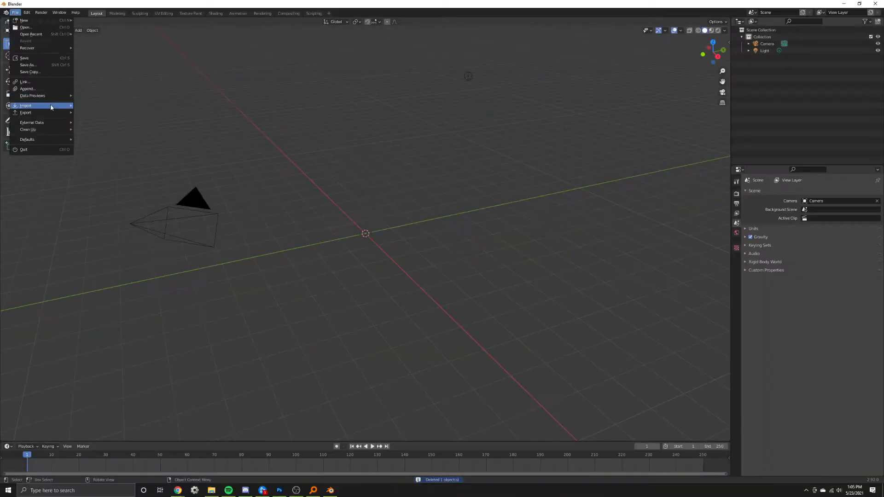
mouse_move(52, 107)
click(94, 174)
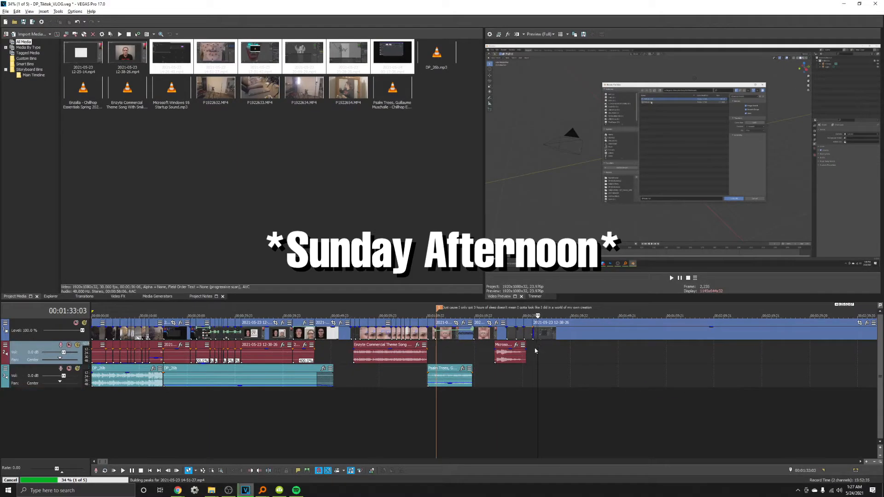
scroll(184, 357, down, 12)
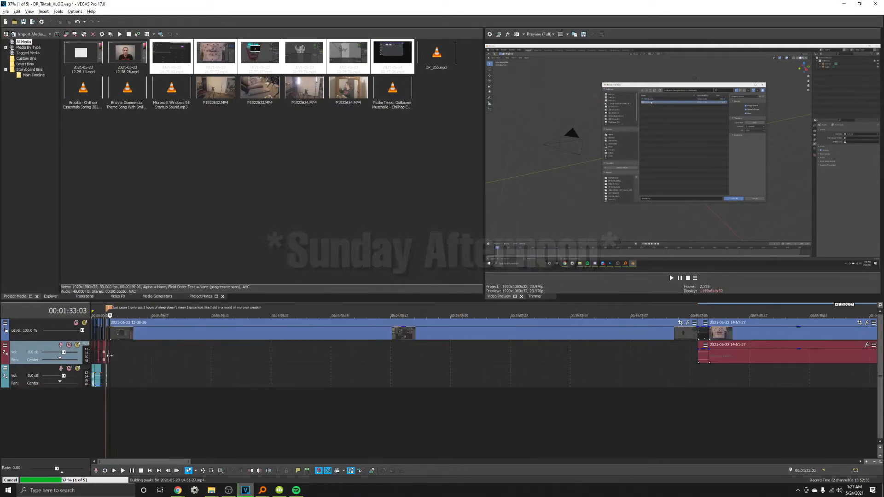
scroll(111, 355, down, 3)
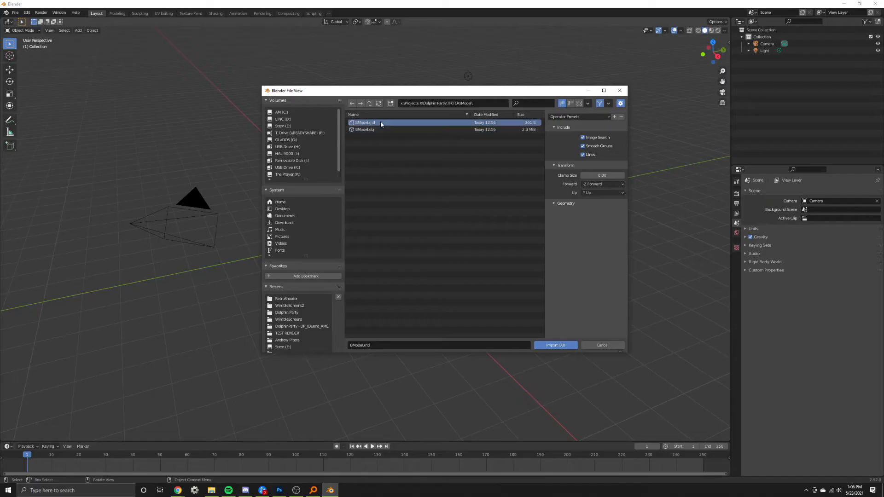
Import the BModel.obj head model from the TIKTOK project's Model folder into the scene.
double_click(372, 130)
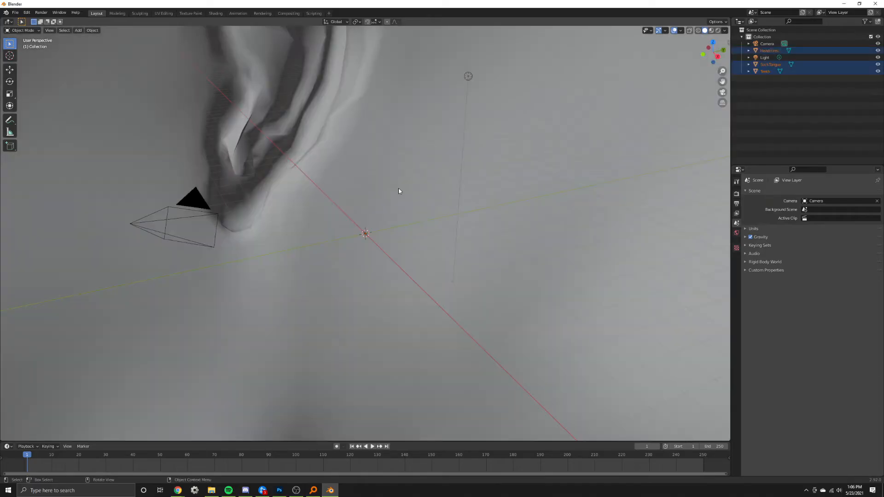
Load BModel1_C.png from the Model folder as the image texture of the head's material in the Shading workspace.
middle_drag(385, 194, 421, 220)
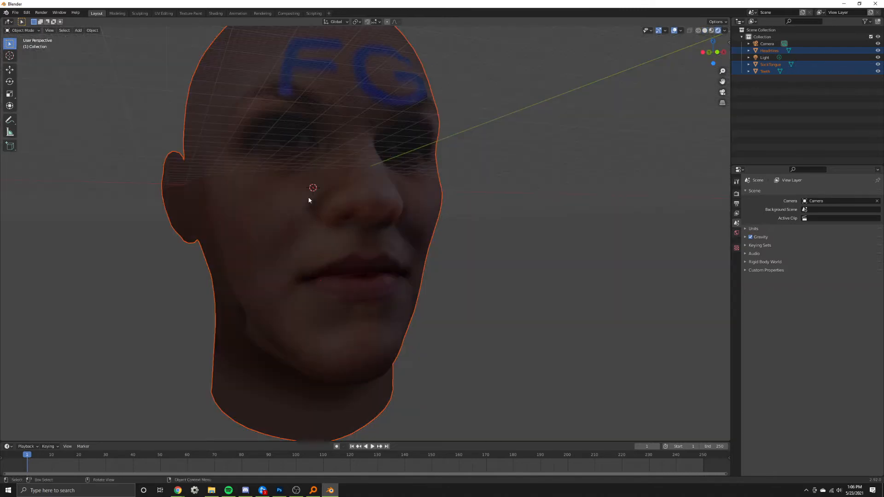
mouse_move(385, 190)
middle_down()
mouse_move(292, 178)
mouse_move(332, 138)
middle_up()
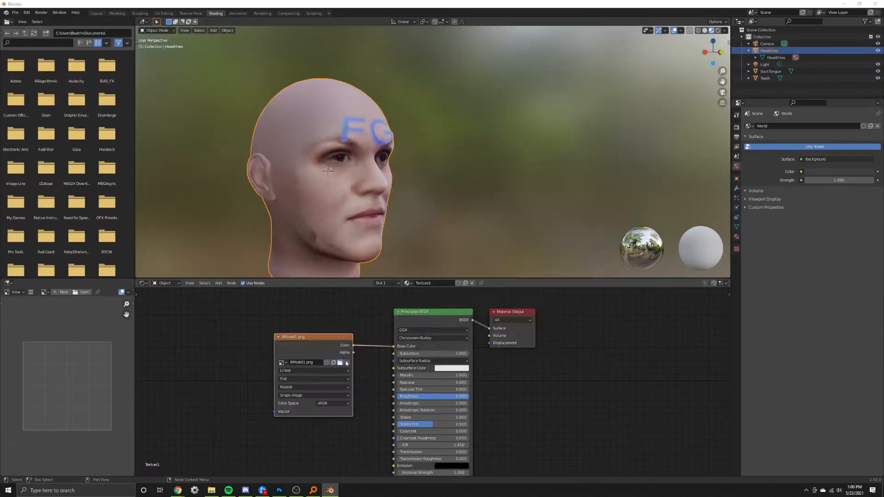
click(341, 362)
double_click(369, 136)
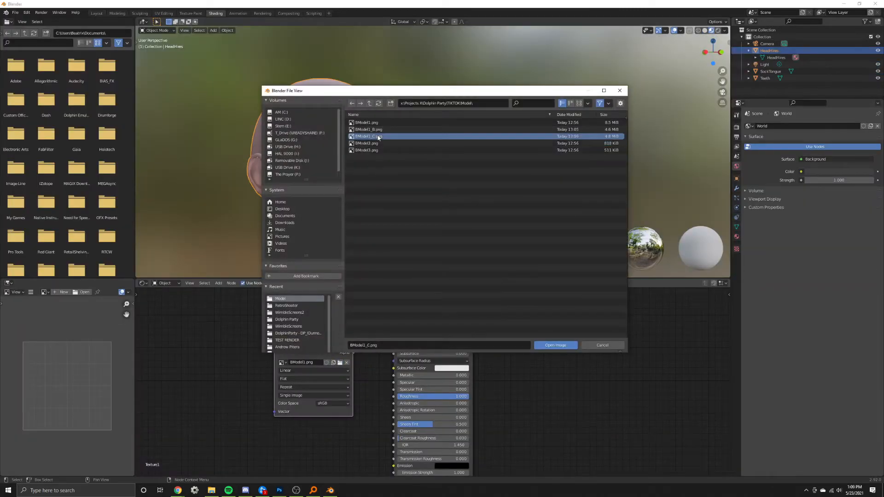
middle_drag(441, 204, 330, 192)
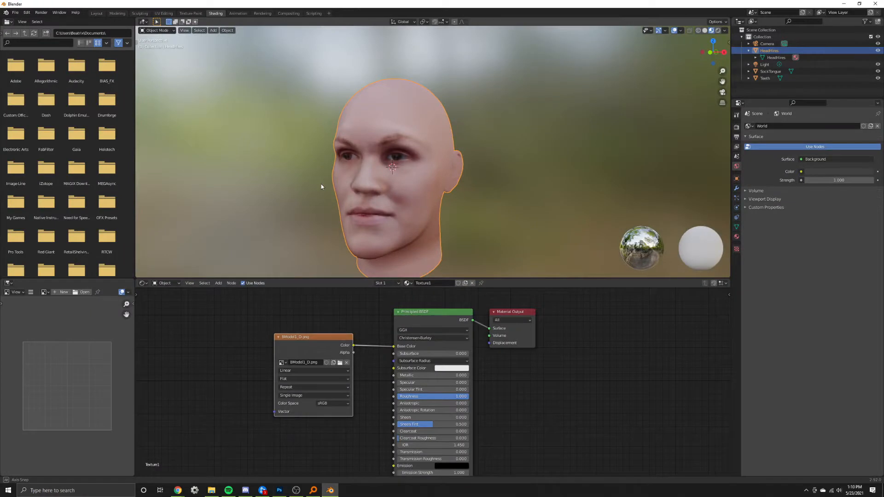
Open the HeadHires mesh for editing in the Layout workspace, close up on the face.
mouse_move(322, 187)
middle_down()
mouse_move(360, 183)
mouse_move(395, 197)
mouse_move(396, 159)
middle_up()
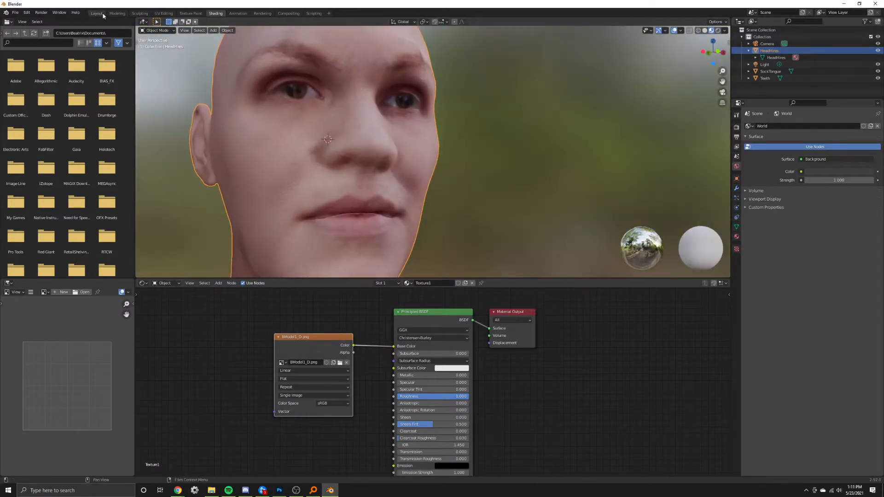
click(97, 13)
middle_drag(358, 221, 354, 164)
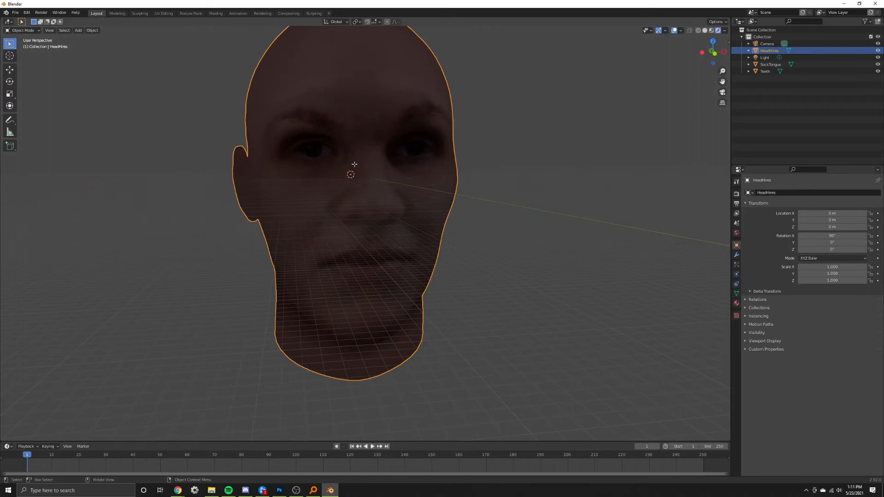
key(Tab)
scroll(354, 164, up, 5)
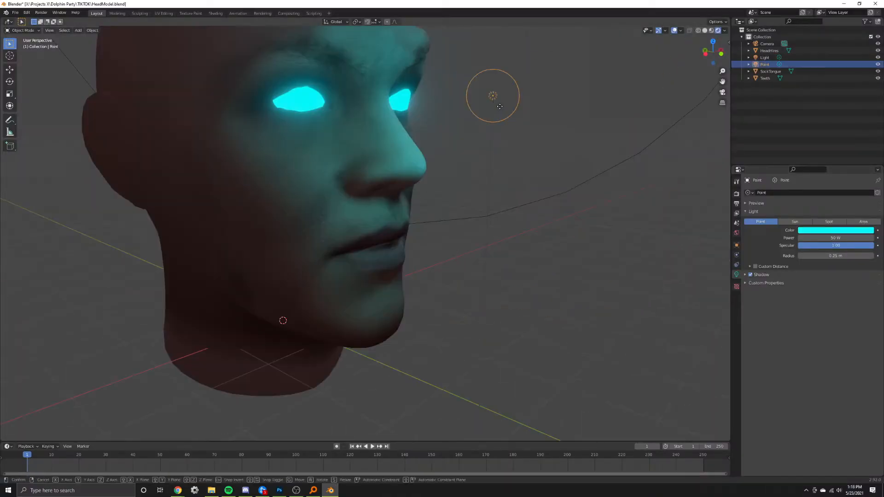
Place the cyan point light at the head's nearer glowing eye.
click(292, 101)
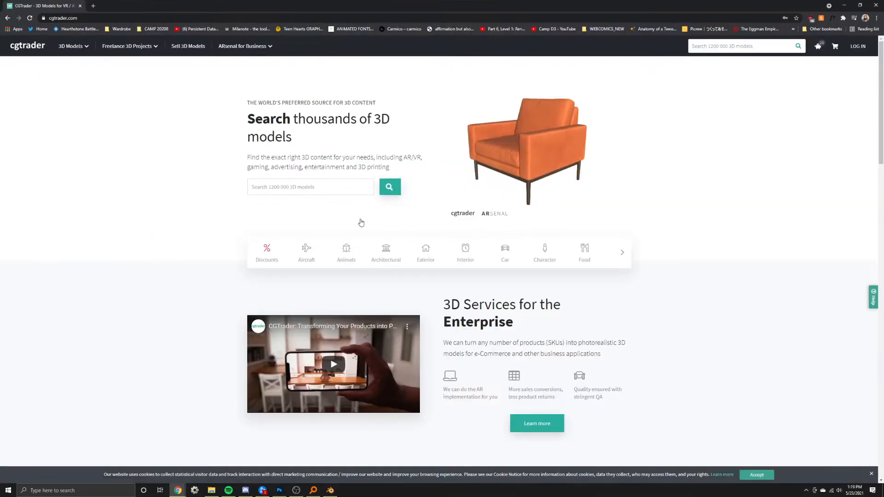
Switch to the CGTrader website in the browser and search its 3D models for "Hair".
click(306, 187)
text(Hair)
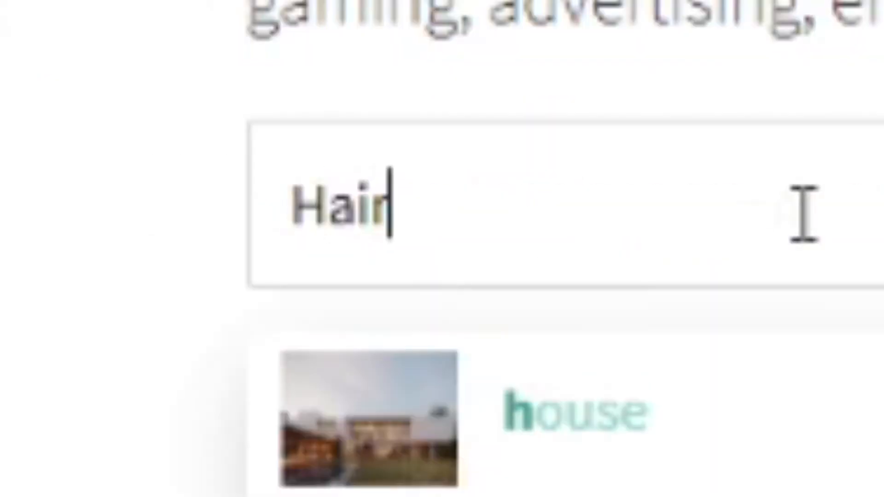
key(Return)
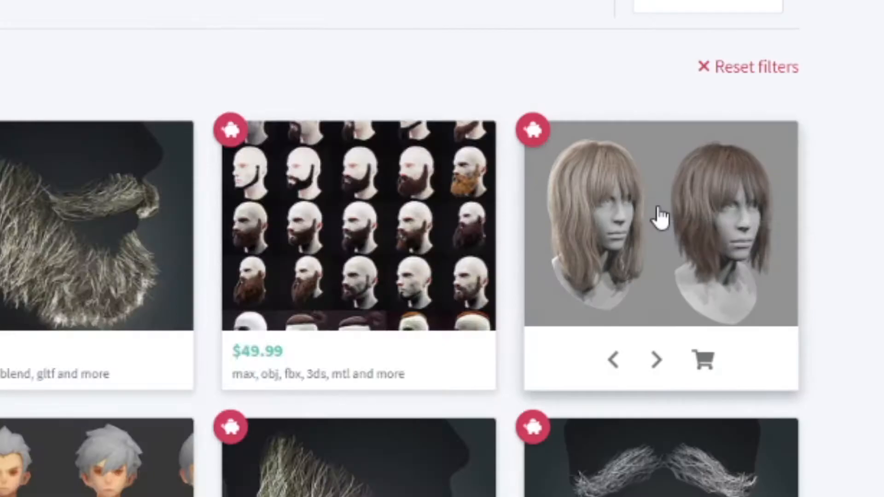
Search CGTrader for cyberpunk hair and examine the Cyberpunk Hair for Games low-poly model.
mouse_move(680, 147)
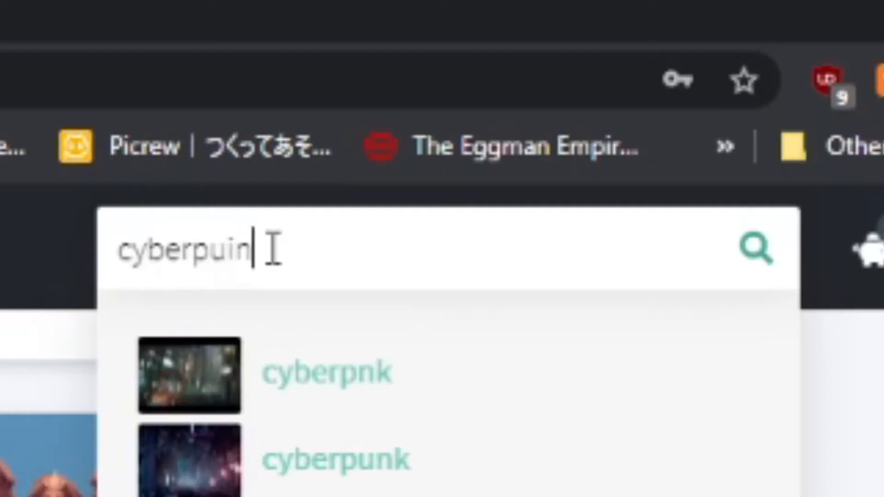
text(hair)
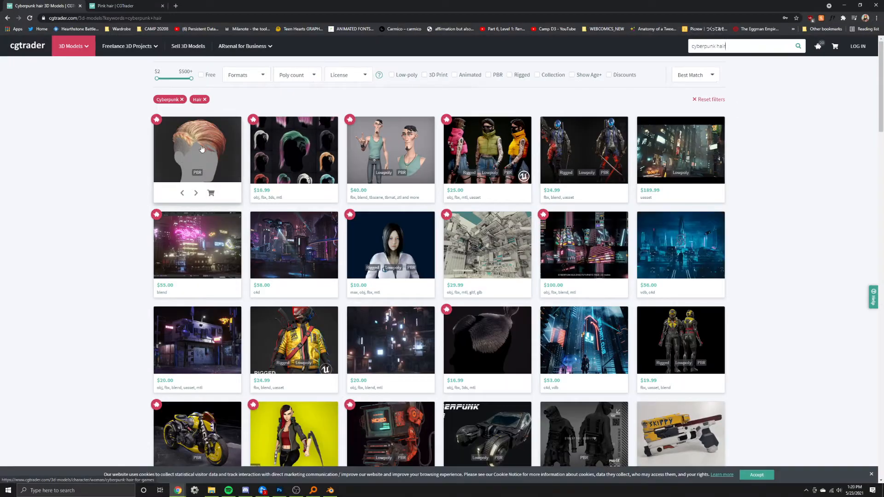
mouse_move(202, 148)
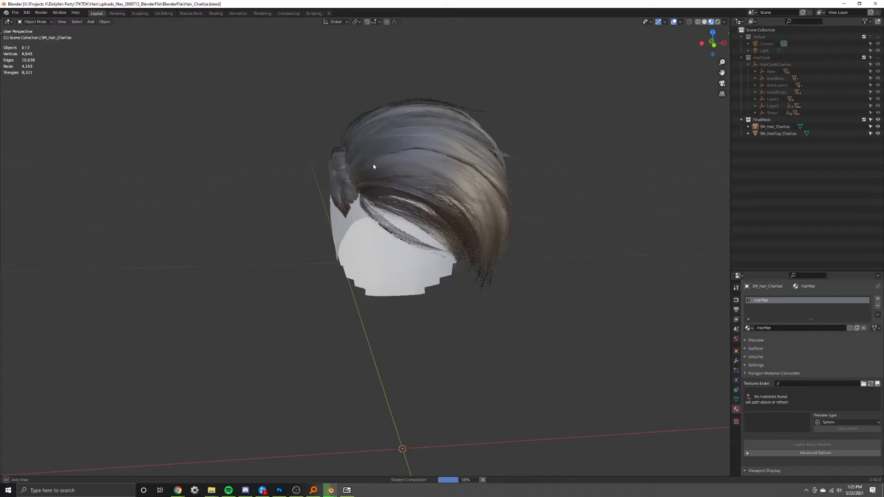
scroll(368, 170, up, 8)
scroll(369, 170, down, 6)
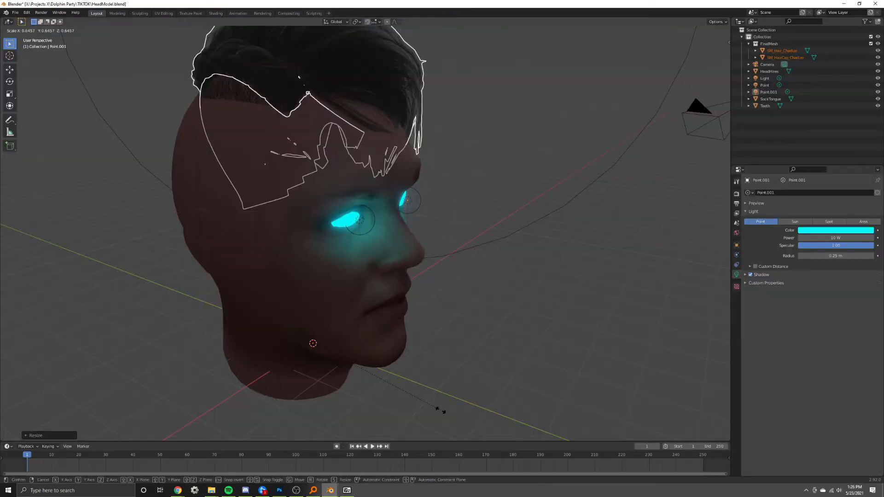
Resize the imported hair and hair cap together and shift them along the Z axis to fit the head.
click(488, 277)
key(g)
key(z)
click(493, 389)
key(g)
key(z)
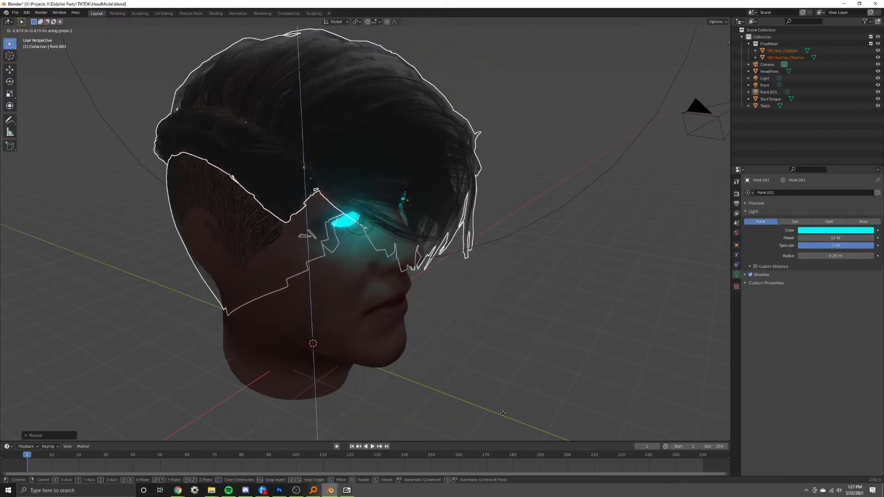
click(503, 407)
middle_drag(503, 406, 415, 272)
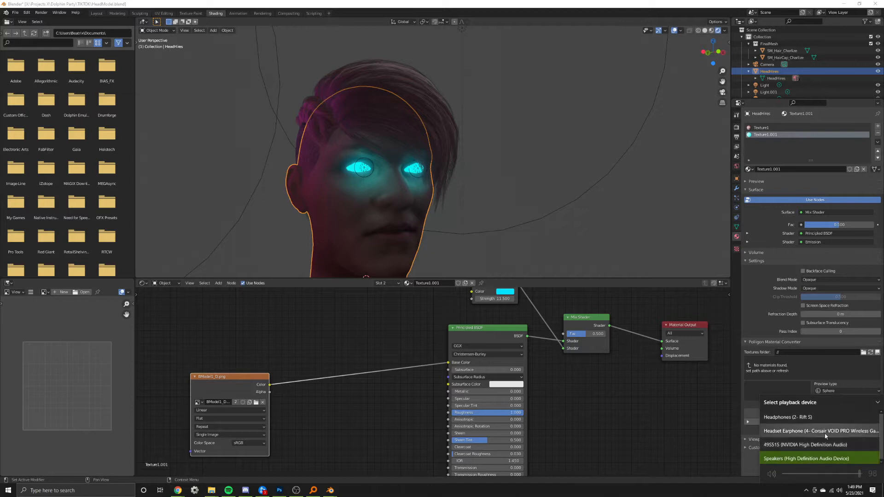
Set the Windows audio playback device to the Corsair VOID PRO headset.
click(825, 433)
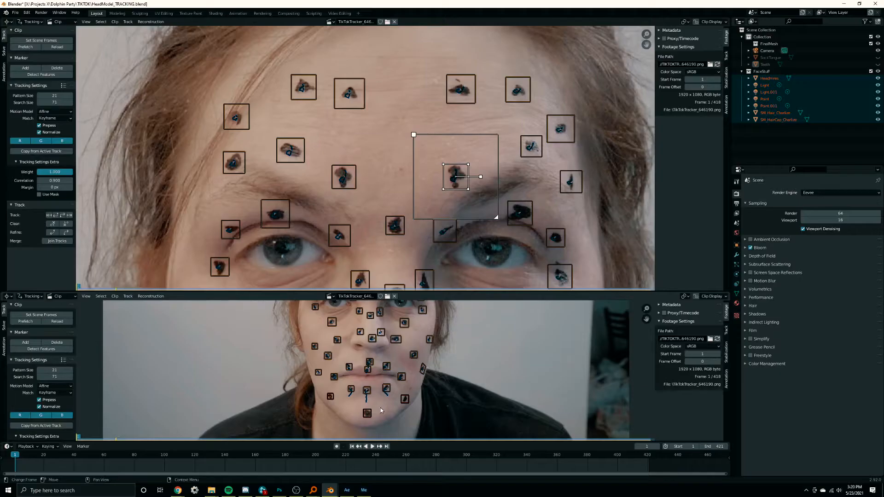
Link empties to the facial motion tracks in the HeadModel_TRACKING scene.
scroll(382, 374, up, 4)
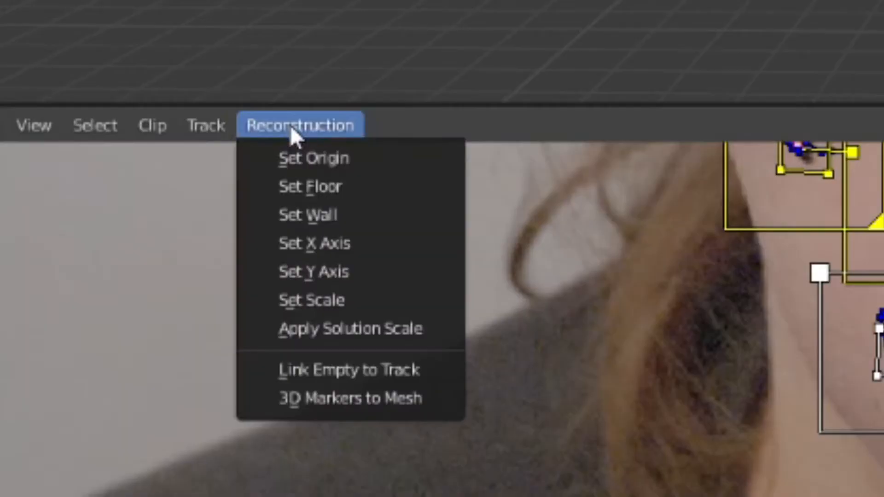
click(423, 373)
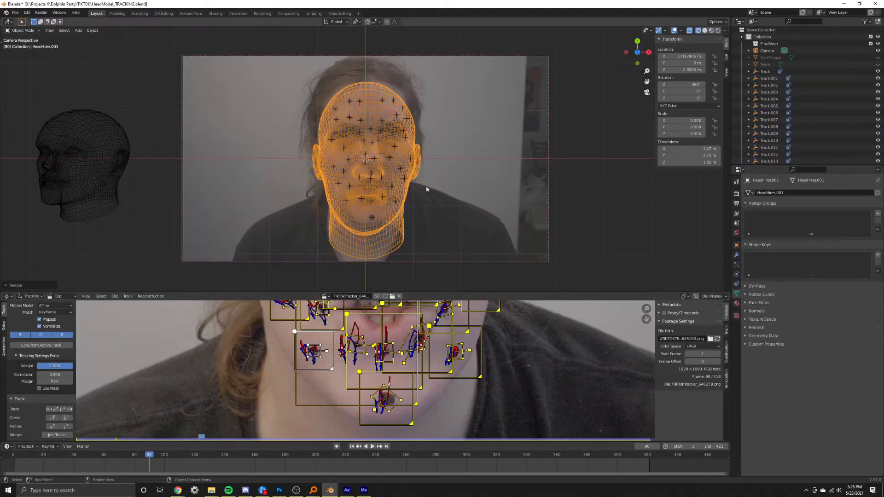
scroll(425, 187, up, 3)
scroll(424, 188, down, 3)
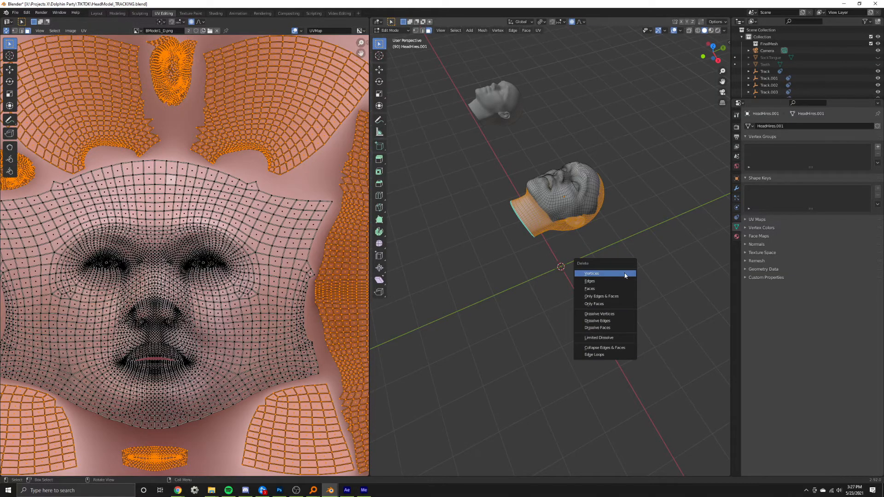
Fit the HeadHires.001 mesh to the filmed face and its tracking dots in the camera view.
click(626, 275)
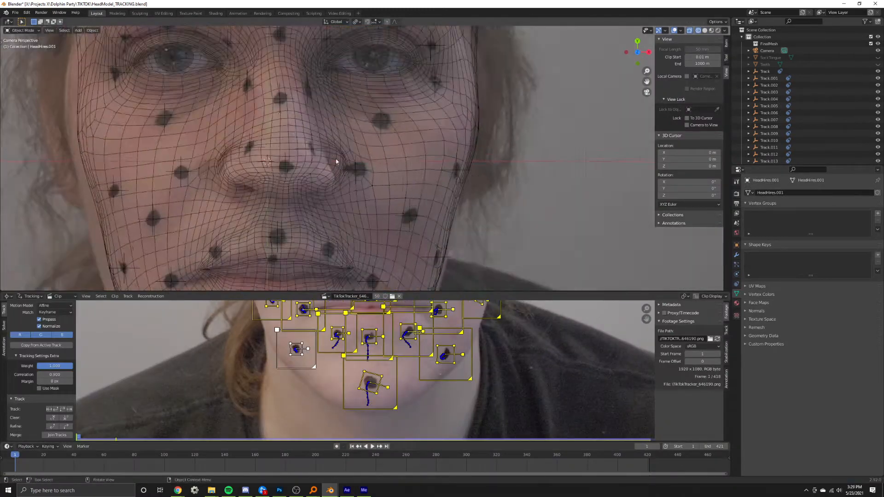
scroll(336, 162, down, 4)
click(336, 162)
key(Tab)
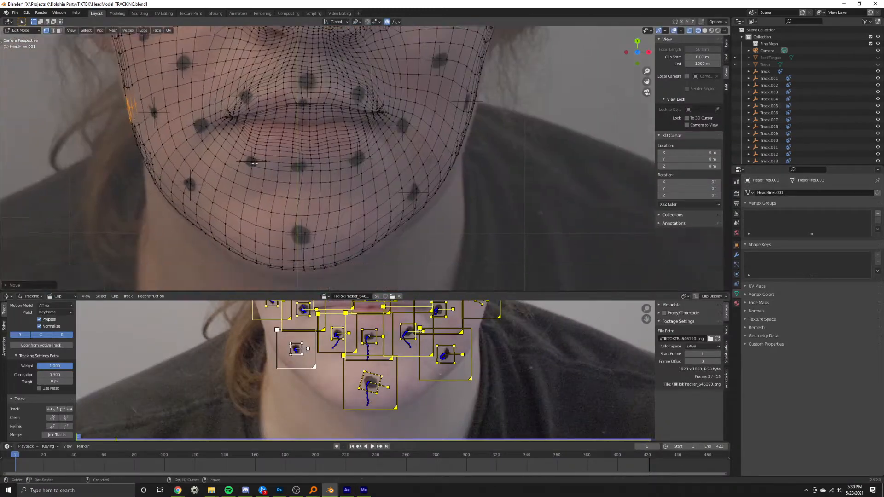
key(Tab)
scroll(793, 126, down, 15)
key(KP_0)
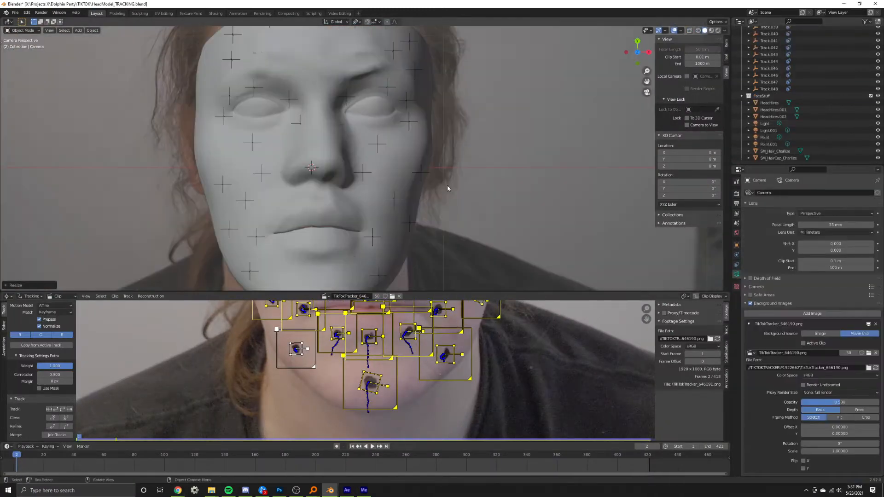
middle_drag(448, 187, 447, 106)
click(208, 253)
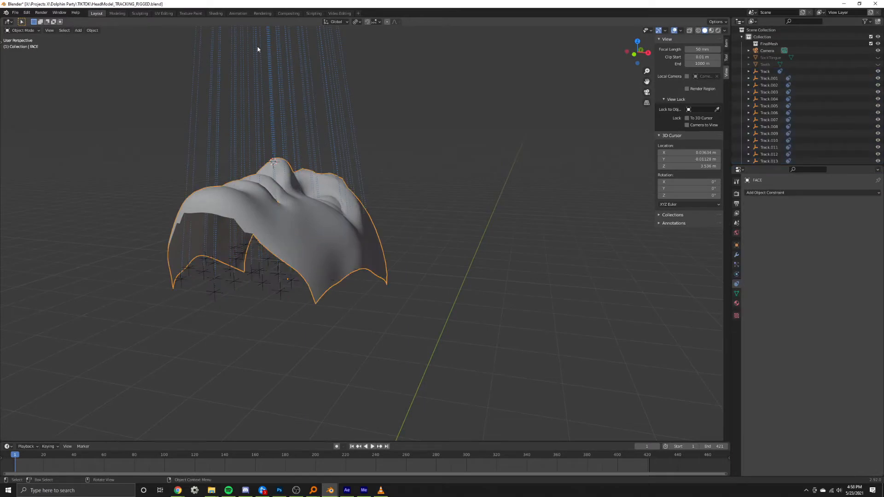
Switch to the Scripting workspace for the CGMatter Face Mocap script.
click(311, 14)
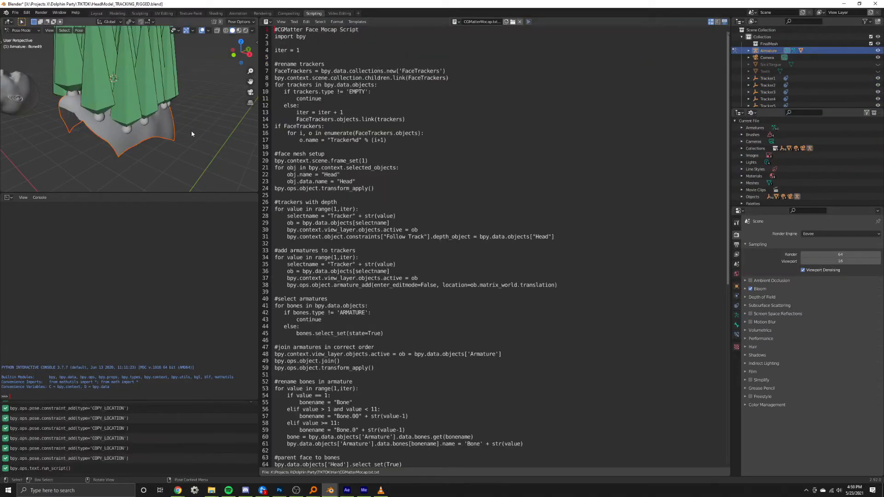
Return to the Layout workspace, open the face armature for editing and scale down its bones.
click(97, 14)
click(271, 150)
key(Tab)
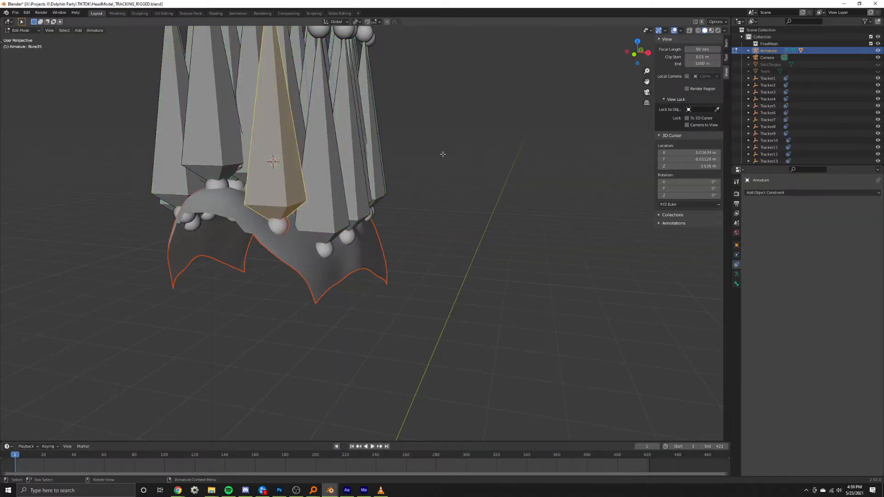
key(s)
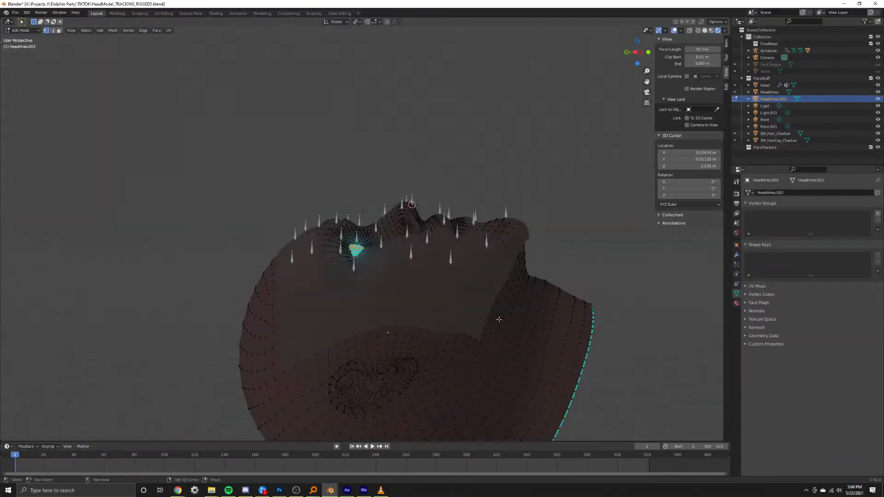
Delete a selected region of faces from the head mesh and leave mesh editing.
key(3)
middle_drag(500, 319, 399, 253)
key(x)
click(304, 343)
key(Tab)
Parent the head mesh to the armature and play the animation from the top and from another angle.
key(ctrl+p)
key(KP_7)
key(space)
key(Escape)
middle_drag(300, 257, 369, 292)
key(space)
key(Escape)
Parent another selected head element to the armature and play the animation again.
shift+click(422, 277)
key(ctrl+p)
key(space)
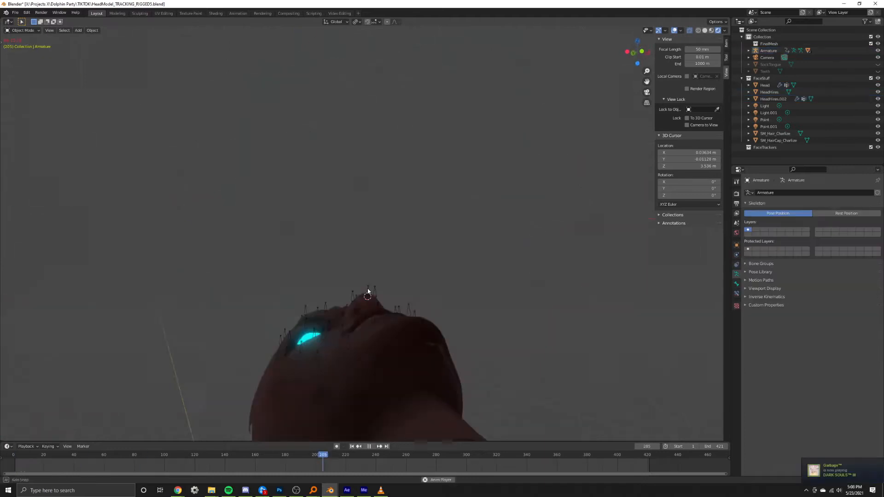
Open the render engine choices in the render properties and check the head animation's playback.
key(g)
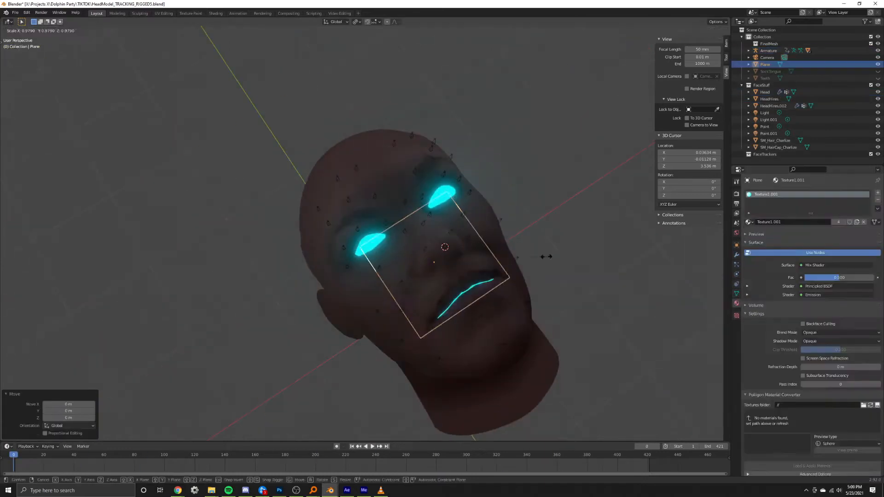
click(736, 194)
click(840, 192)
key(space)
middle_drag(418, 263, 405, 269)
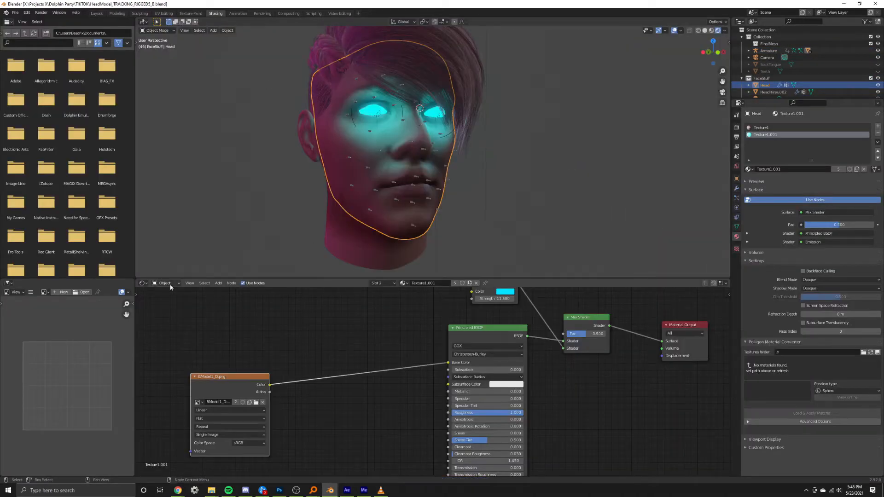
Switch the shader editor to the World nodes, add an Environment Texture node and link its Color to the Background.
click(168, 298)
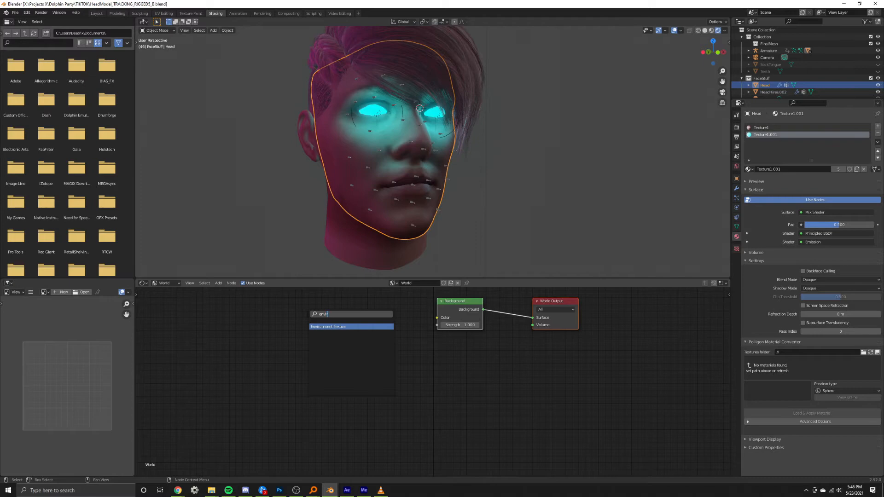
key(Return)
drag(385, 326, 450, 311)
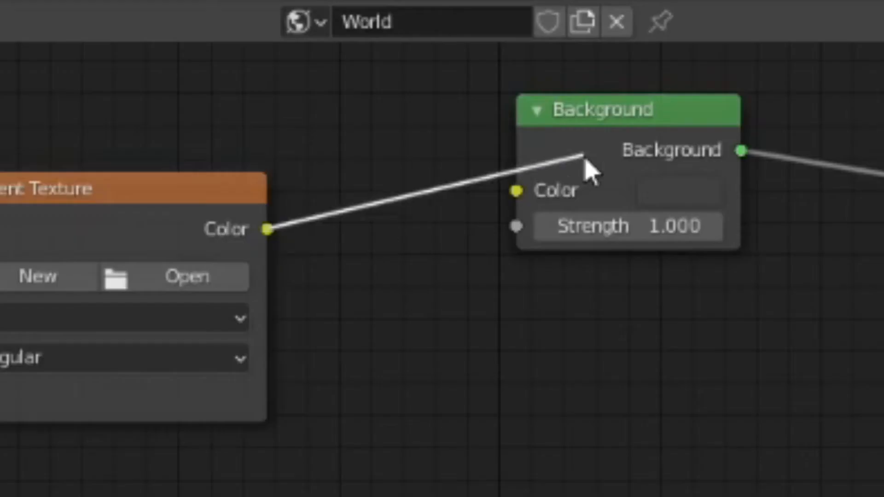
Load 4x2_Alien1SB.hdr into the Environment Texture node.
click(244, 275)
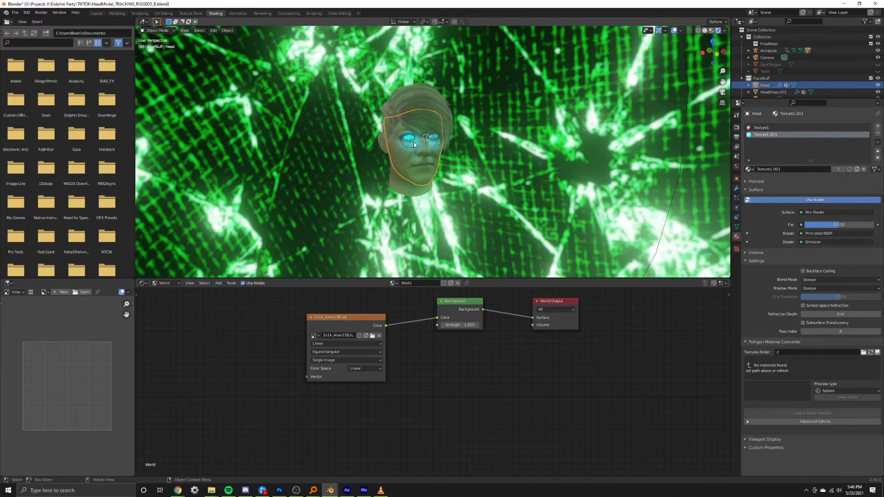
middle_drag(414, 145, 478, 85)
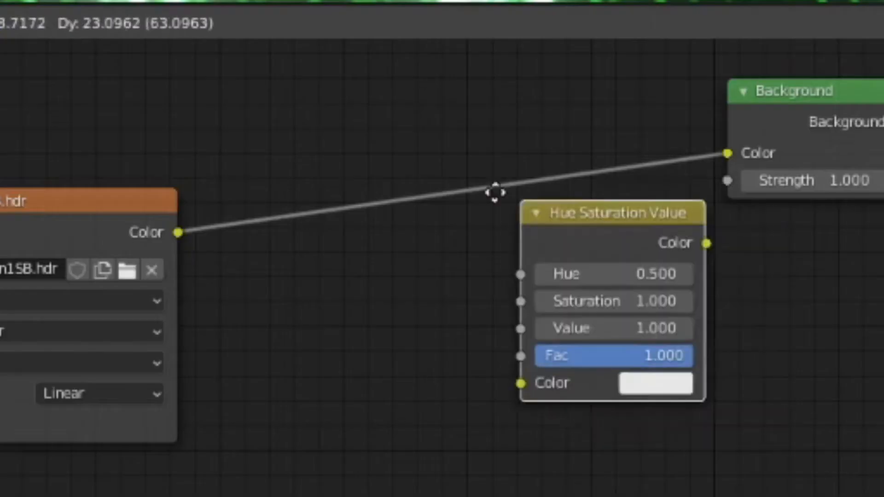
Insert a Hue Saturation Value node between the environment texture and Background, and raise its Hue to tint the backdrop purple.
click(349, 313)
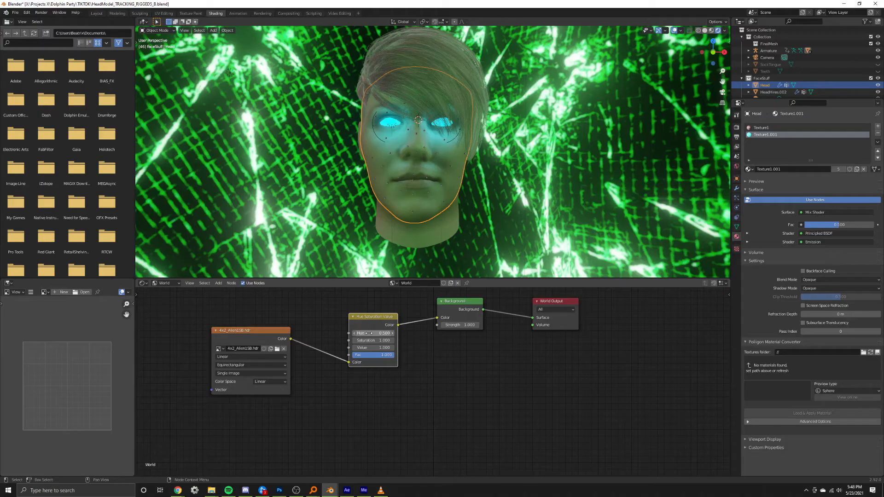
drag(367, 333, 386, 333)
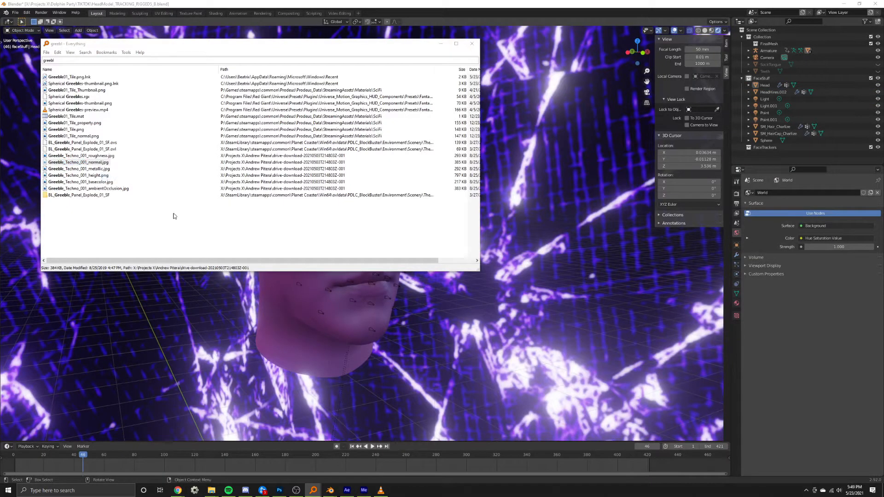
Open the folder containing Greeble_Techno_001_normal.jpg from the Everything file search results.
key(ctrl+Return)
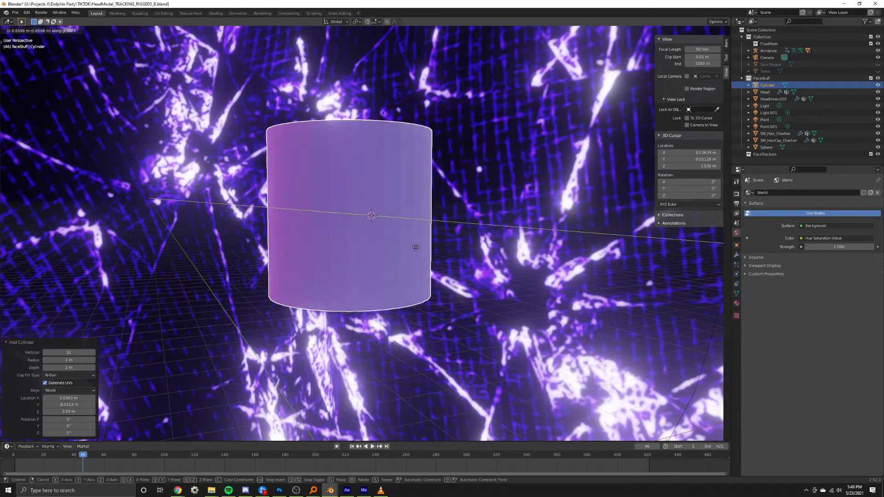
Move the new cylinder about 2.85 m along Y behind the head and stretch it along Z.
click(367, 232)
key(s)
key(z)
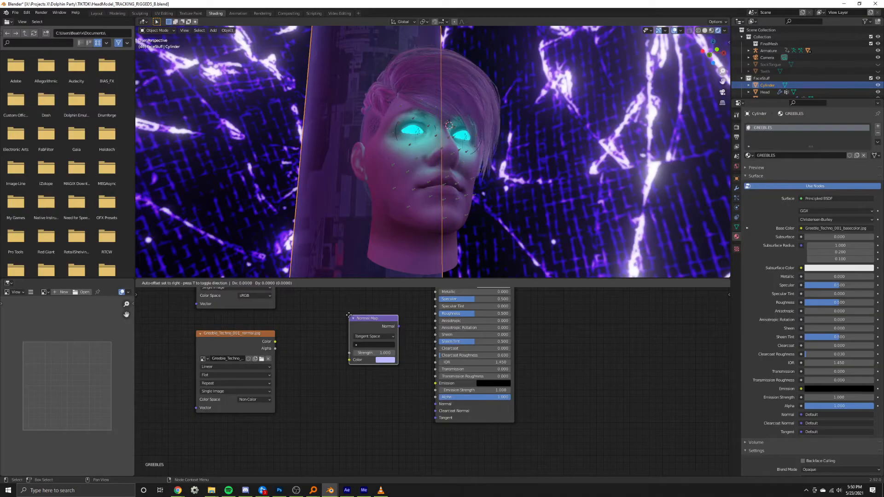
Stretch the cylinder along Z and feed Greeble_Techno_001_normal.jpg through a Normal Map node into the GREEBLES shader's Normal input.
click(343, 354)
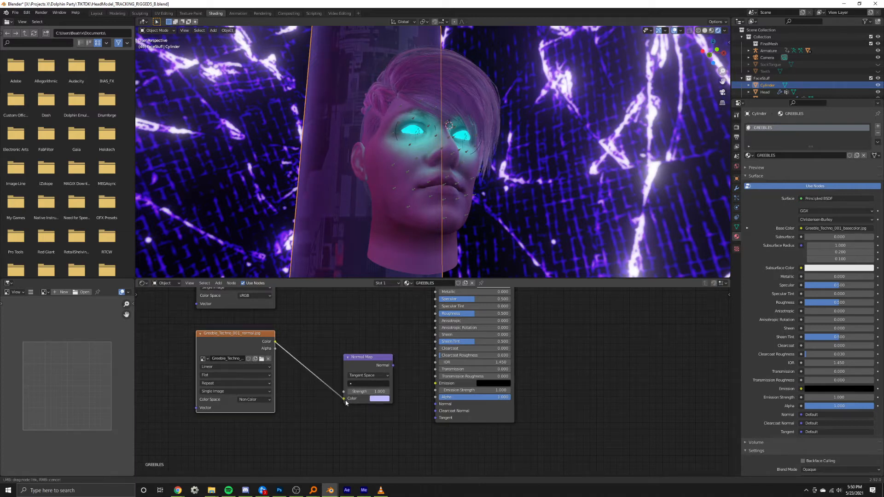
drag(434, 407, 435, 405)
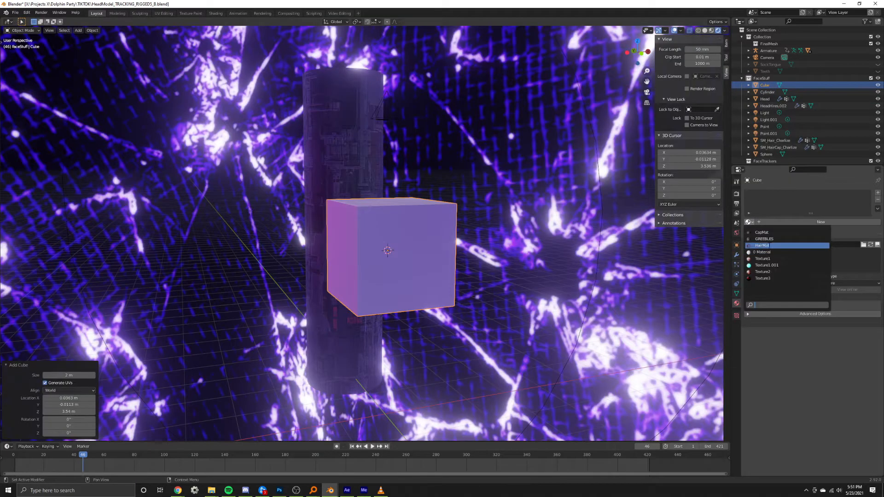
Assign the GREEBLES material to the new 2 m cube and bevel its mesh in Edit Mode.
click(755, 242)
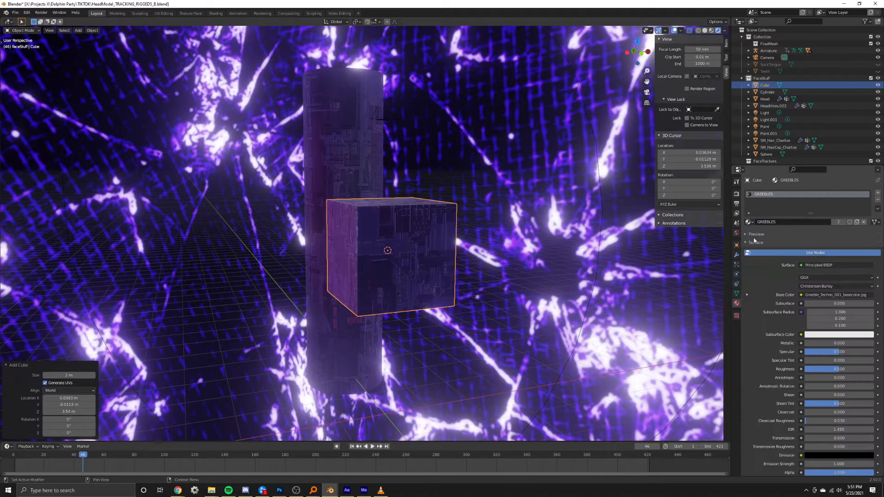
key(Tab)
key(ctrl+b)
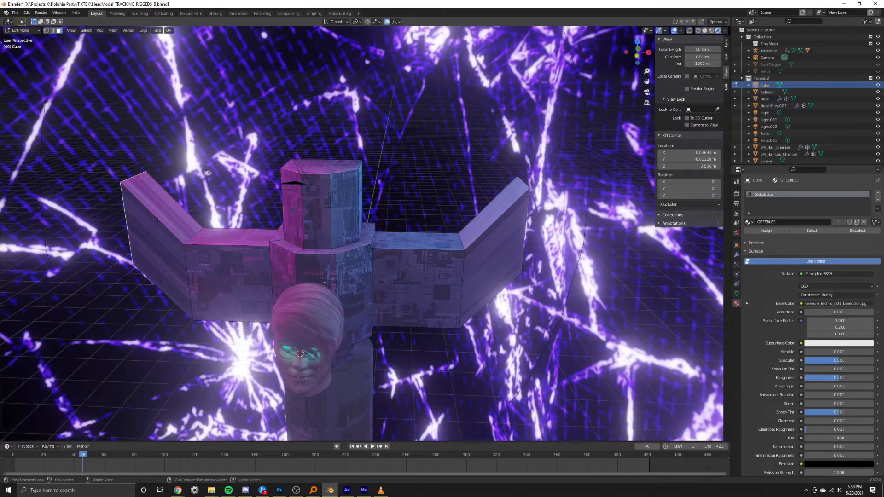
Cut edge loops into the cross-shaped cube mesh behind the head and extrude its side faces into symmetrical arms.
key(ctrl+r)
click(157, 220)
key(ctrl+r)
click(503, 232)
alt+click(164, 240)
alt+shift+click(499, 235)
key(e)
key(alt+s)
click(371, 50)
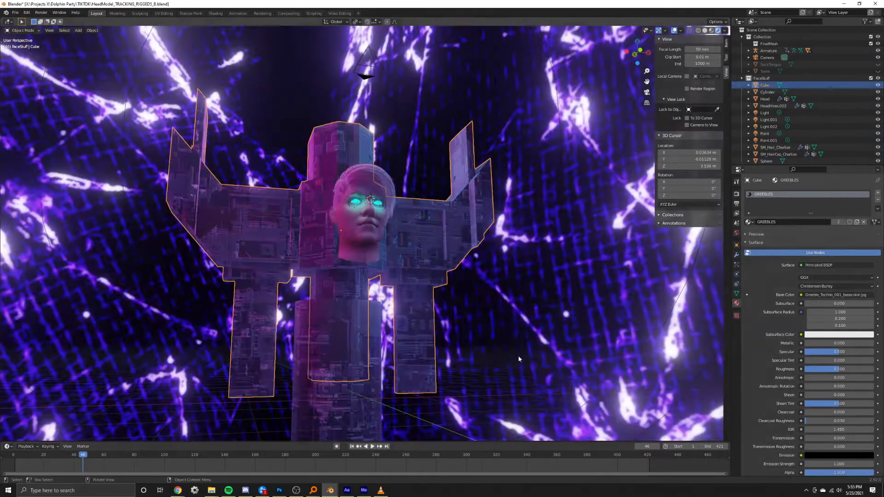
Add another cube and scale it up to enclose the head and greeble structure as the FOG volume.
key(shift+a)
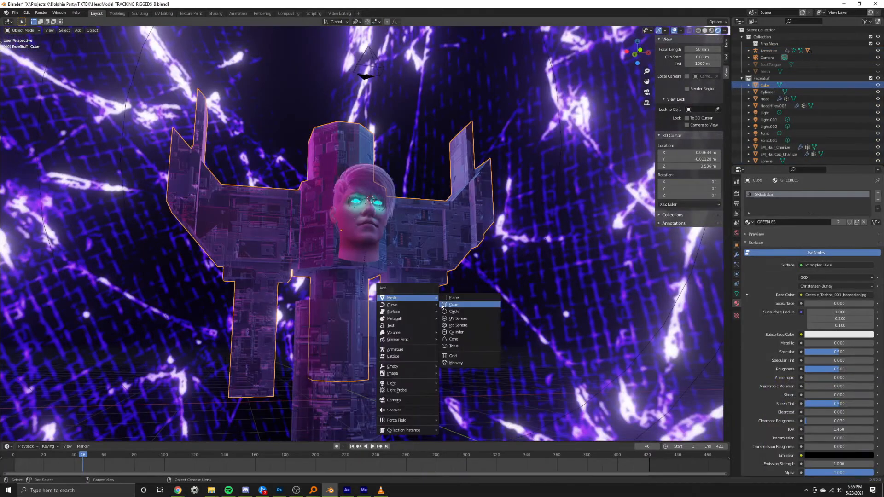
click(444, 302)
key(s)
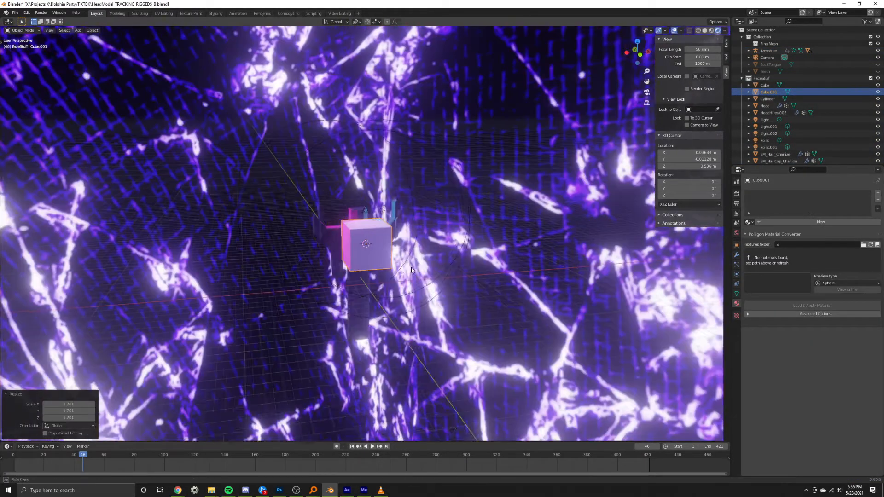
key(s)
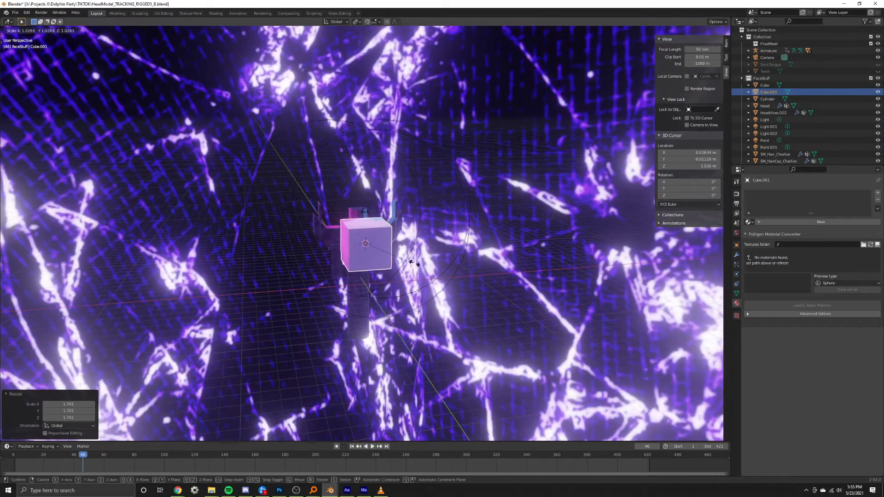
click(680, 277)
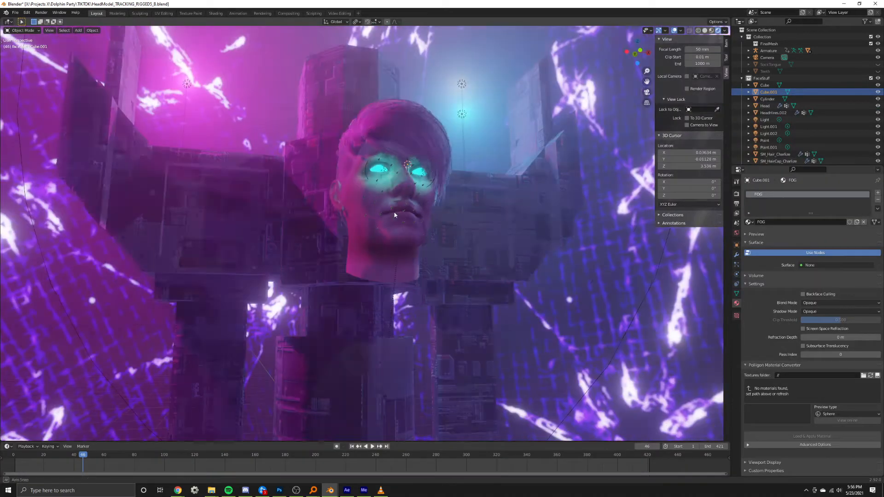
Switch to Chrome and review the CGTrader sci-fi core listings and the Sci Fi - Character - Head model page.
key(alt+Tab)
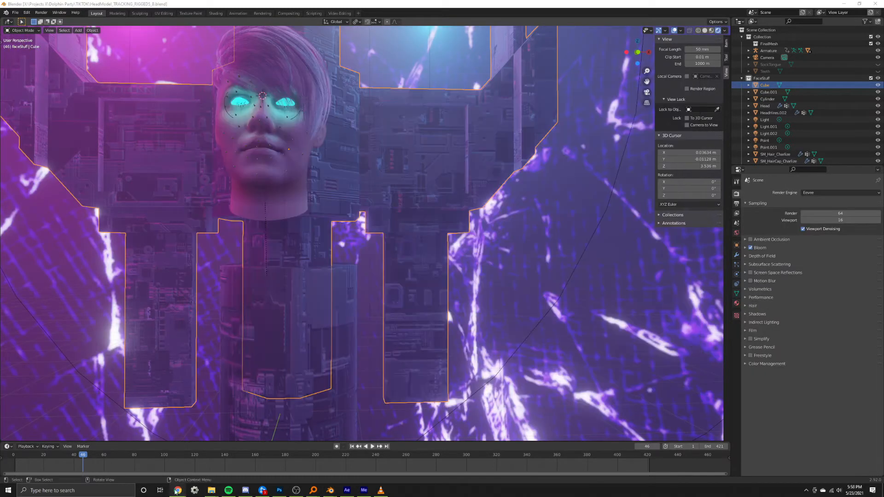
mouse_move(177, 492)
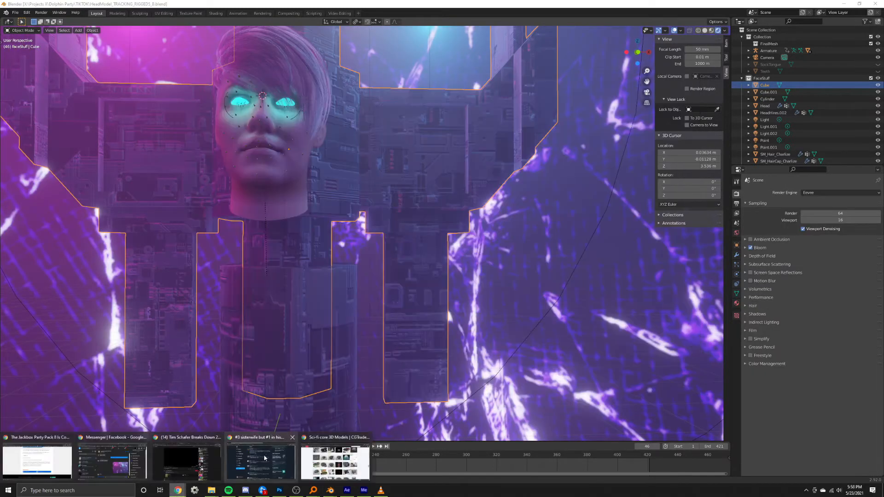
click(335, 460)
scroll(184, 379, up, 7)
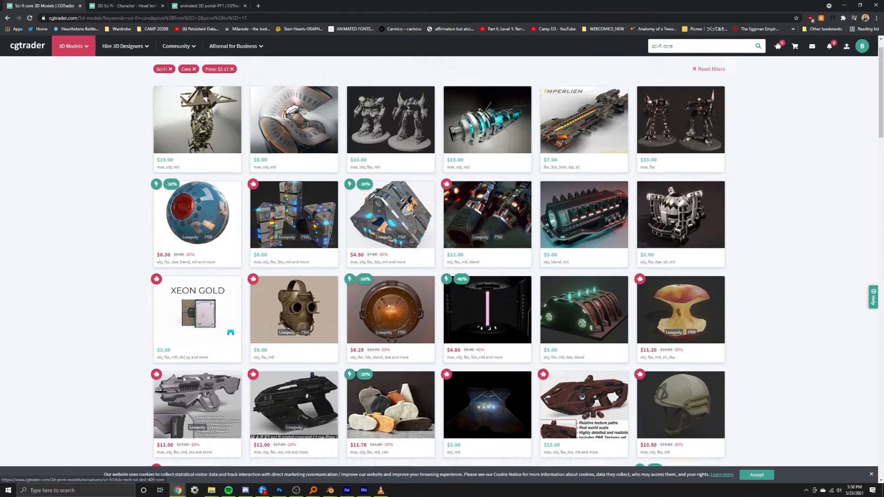
key(ctrl+Tab)
scroll(196, 305, up, 8)
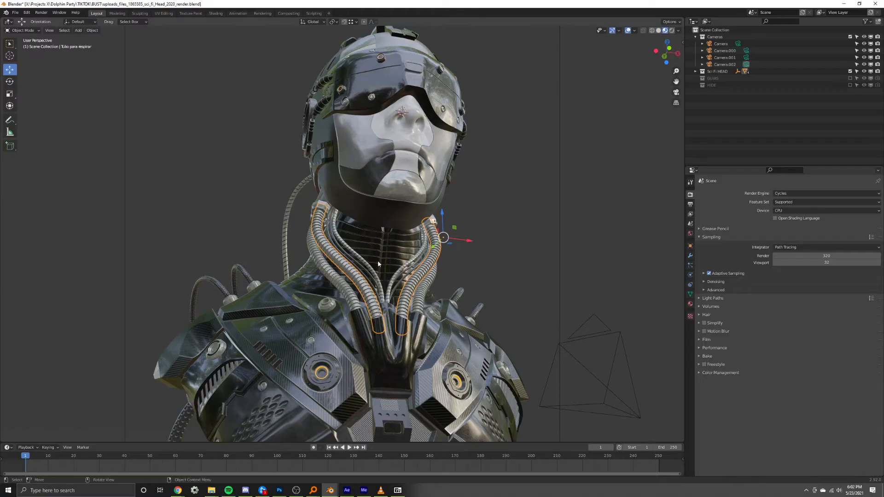
Inspect the sci-fi head model and import uploads_files_1865585_sci_fi_Head_2020_LOW.fbx into the head scene.
middle_drag(377, 261, 569, 70)
mouse_move(345, 261)
middle_down()
mouse_move(377, 258)
mouse_move(331, 257)
middle_up()
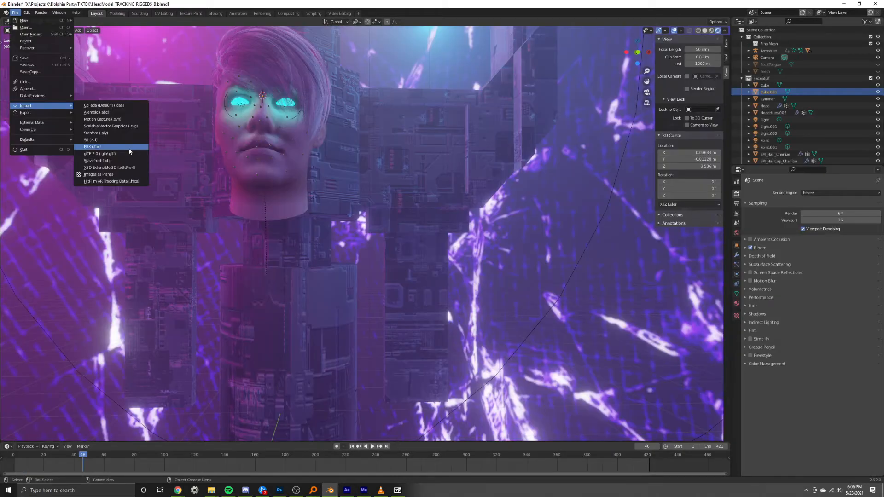
click(128, 148)
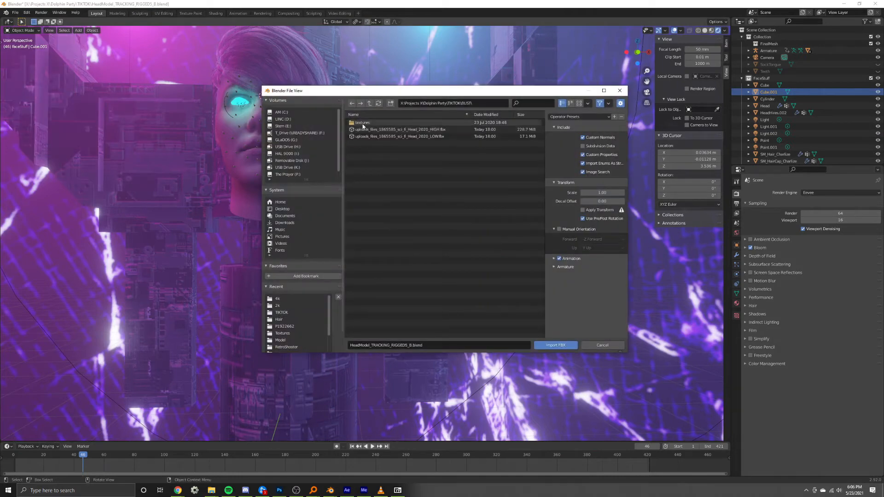
double_click(374, 137)
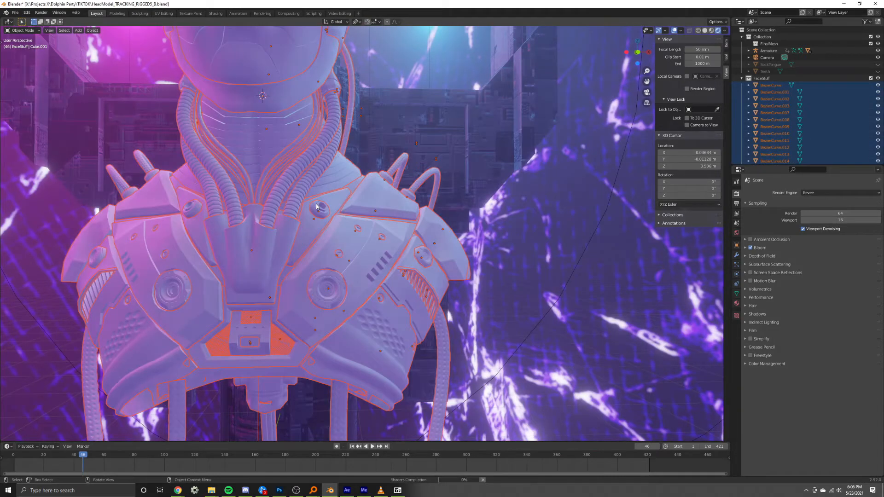
mouse_move(295, 203)
middle_down()
mouse_move(217, 204)
mouse_move(232, 190)
mouse_move(294, 194)
middle_up()
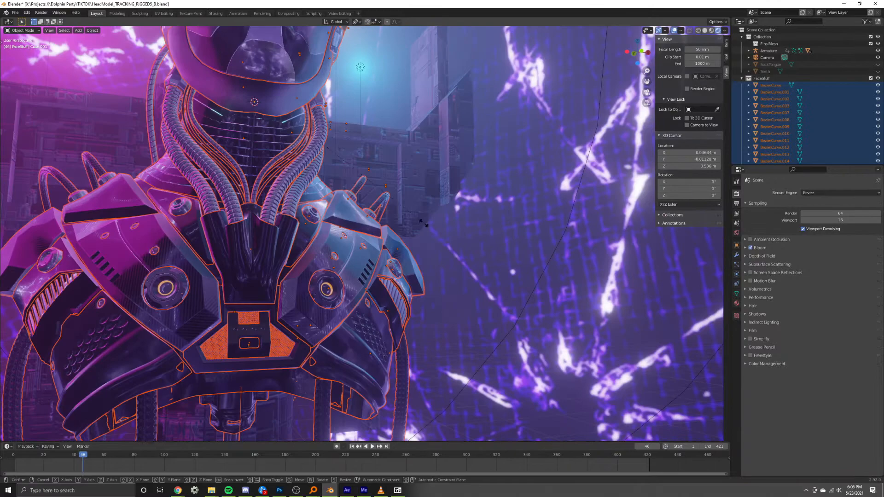
Try scaling the imported bust parts to 0.048, and set the transform pivot point for resizing them.
key(s)
click(400, 223)
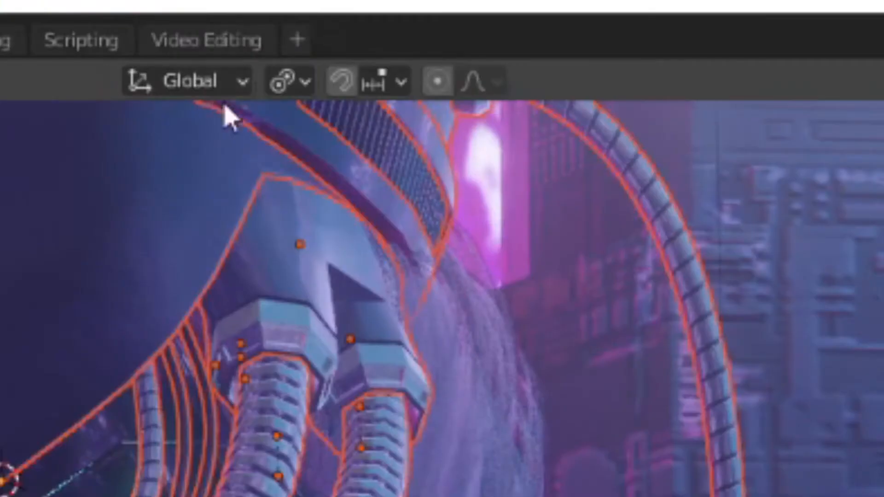
click(356, 21)
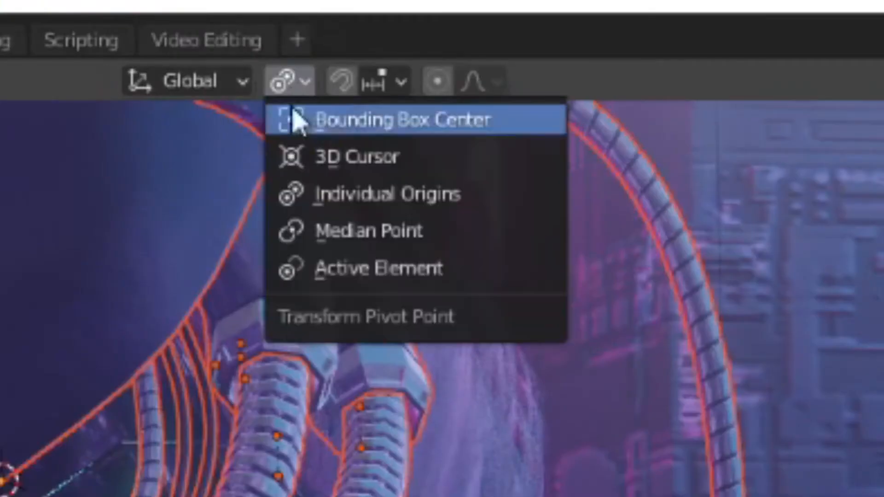
click(430, 202)
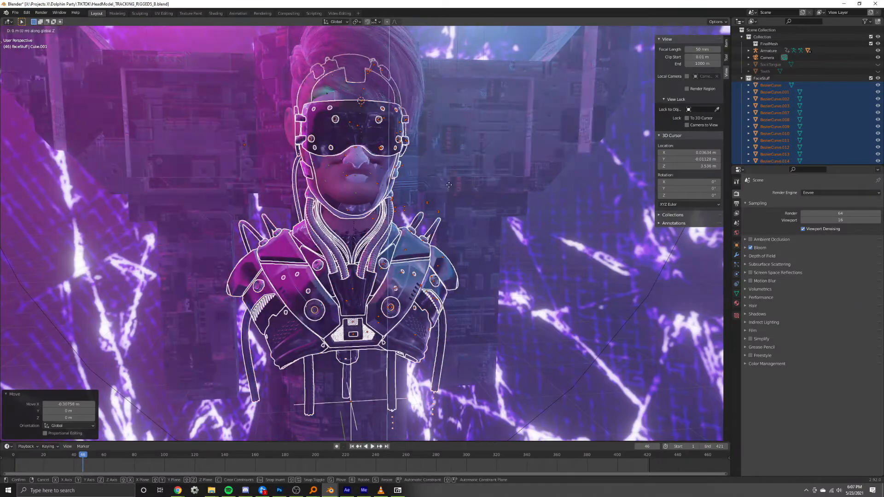
Move the imported bust about 0.29 m up along Z to line it up with the head.
click(453, 167)
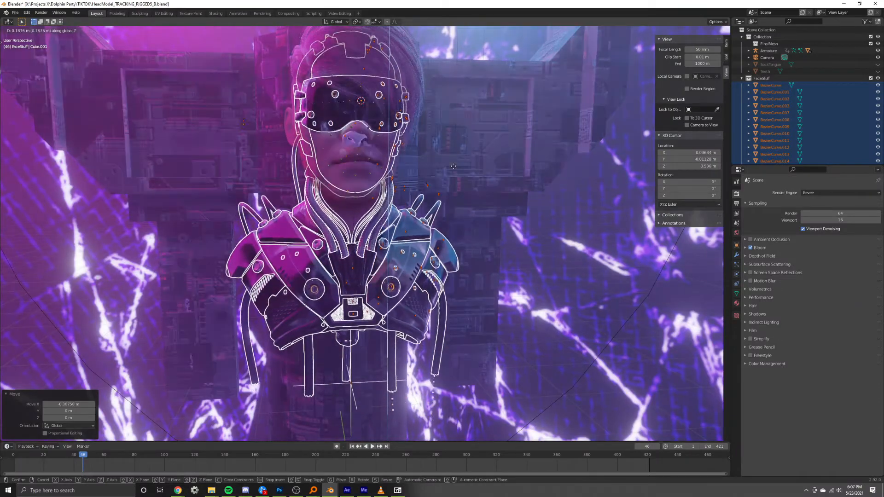
middle_drag(453, 166, 391, 193)
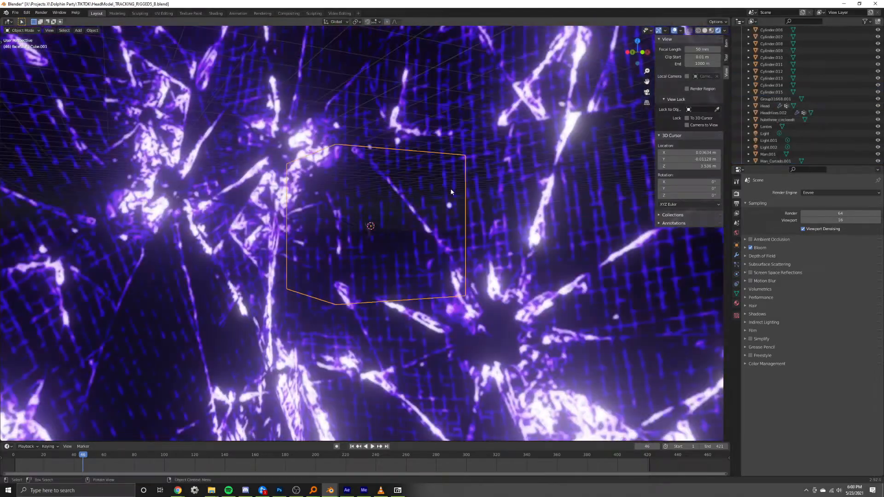
middle_drag(405, 203, 424, 222)
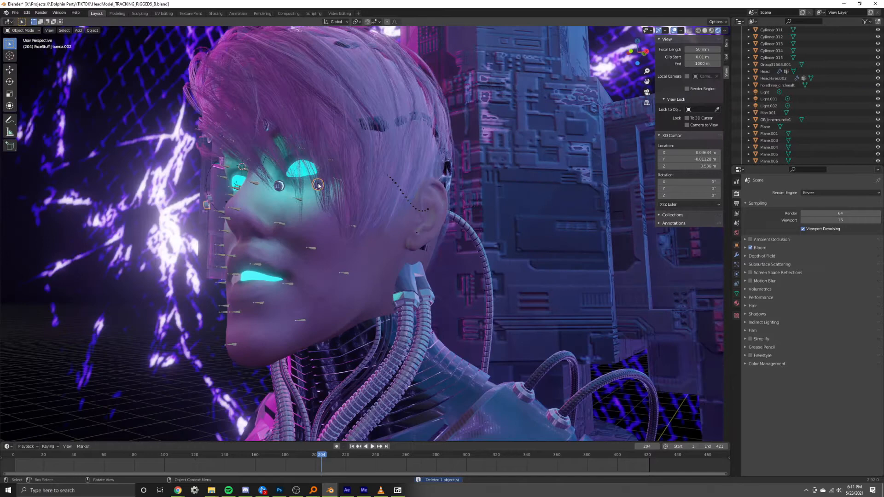
Clear the leftover helmet pieces around the eyes and play the animation to check the face from the front.
click(283, 158)
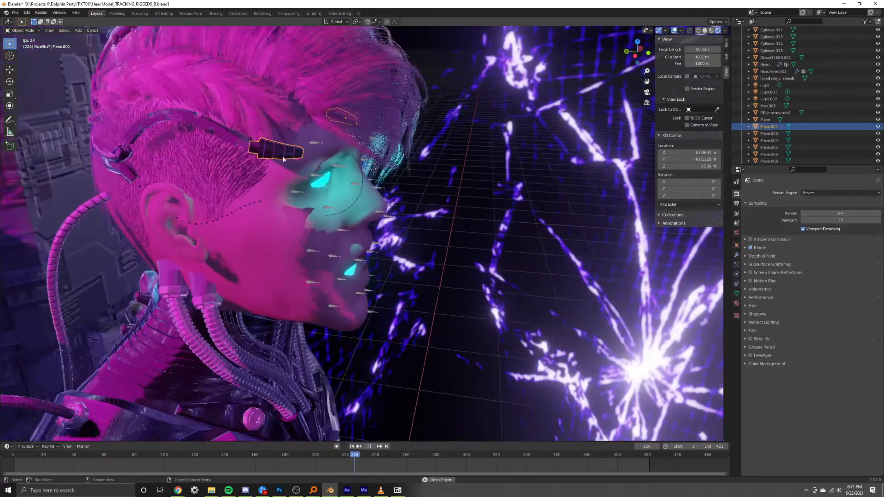
scroll(283, 159, down, 2)
middle_drag(278, 156, 221, 137)
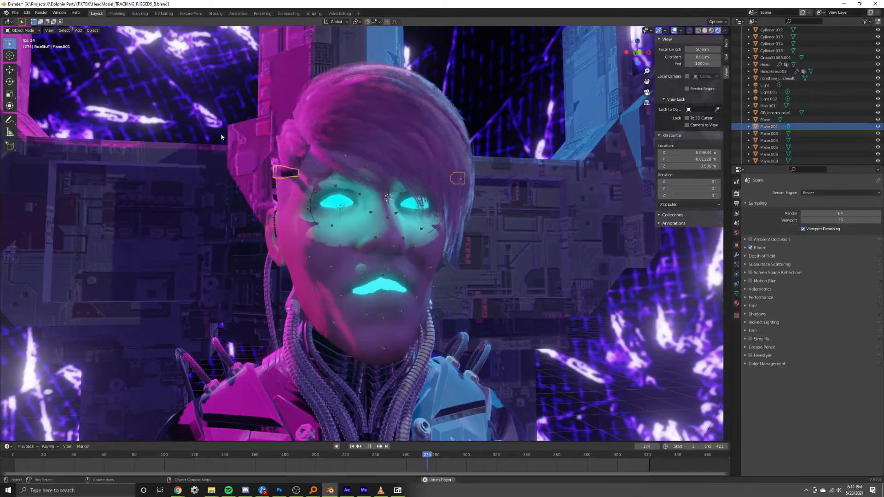
scroll(379, 286, down, 5)
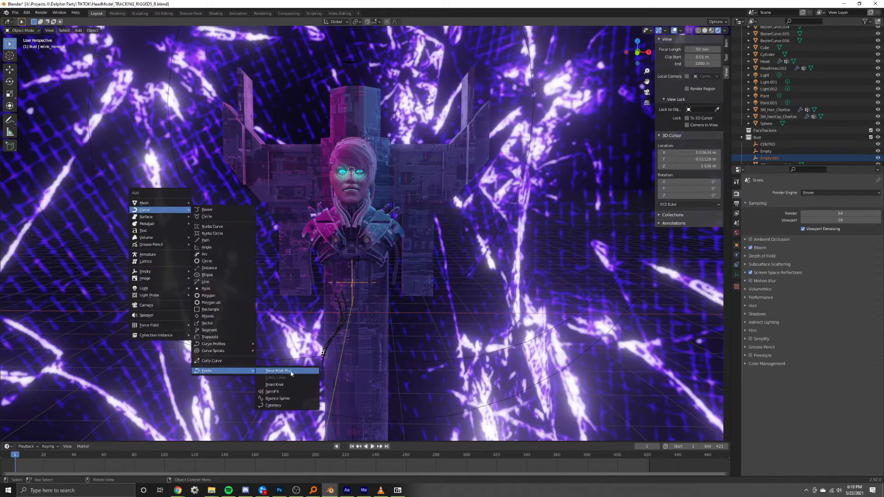
Add a Catenary curve as a hanging cable, adjust its shape, and duplicate and scale the cable for the bust.
click(285, 406)
mouse_move(91, 386)
mouse_down()
mouse_move(120, 387)
mouse_move(97, 386)
mouse_up()
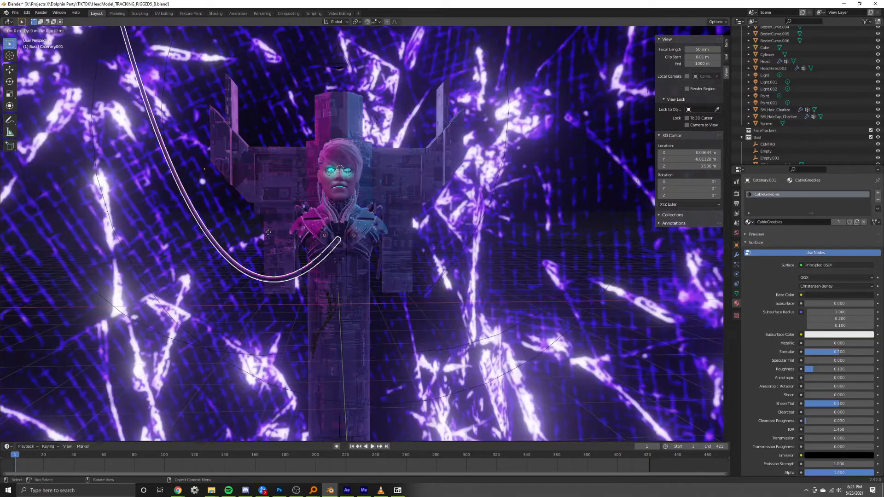
key(shift+d)
key(s)
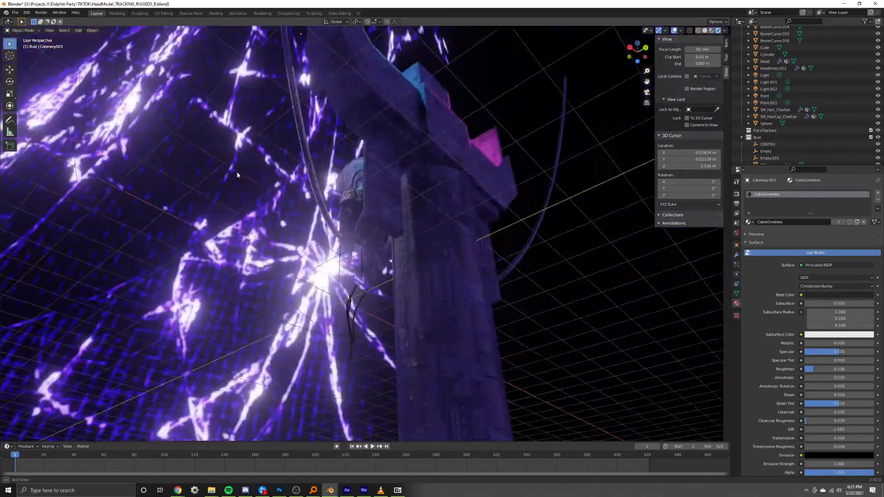
middle_drag(239, 174, 37, 184)
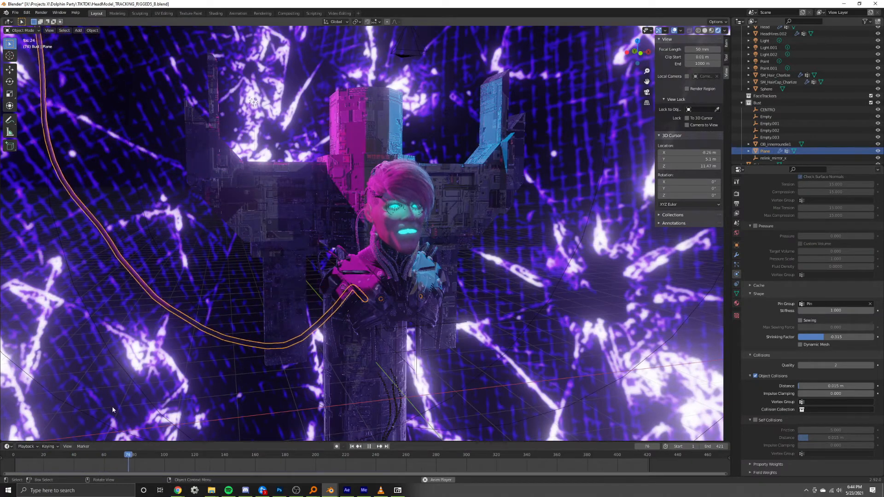
mouse_move(352, 284)
middle_down()
mouse_move(441, 280)
mouse_move(354, 286)
middle_up()
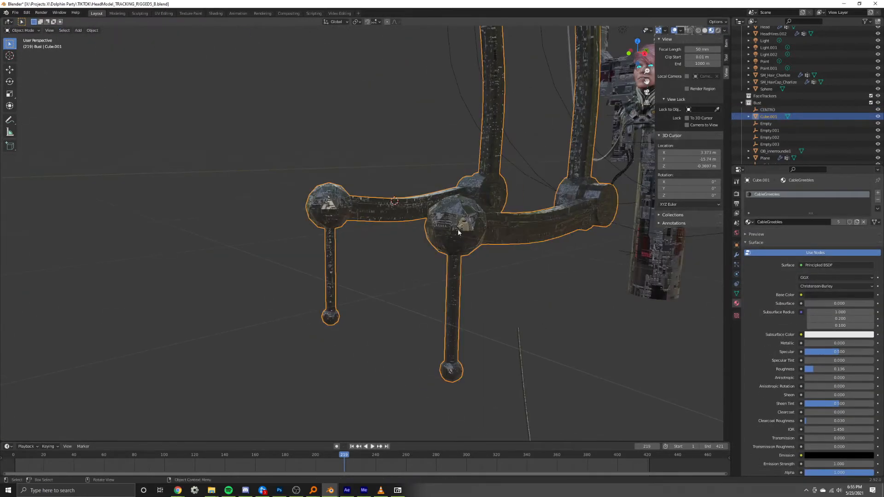
Extrude armature bones along the mechanical arm, one about 2.89 m along Y and an end bone about 1.5 m downward.
middle_drag(458, 231, 487, 235)
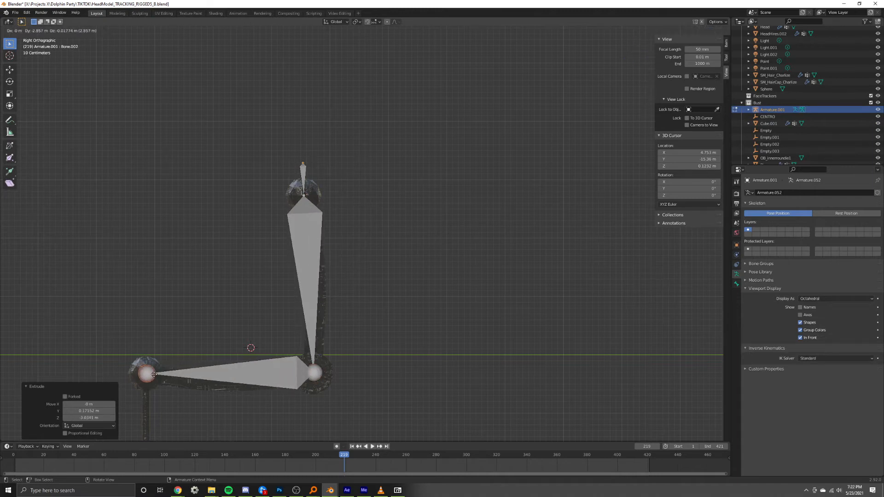
shift+middle_drag(157, 381, 250, 250)
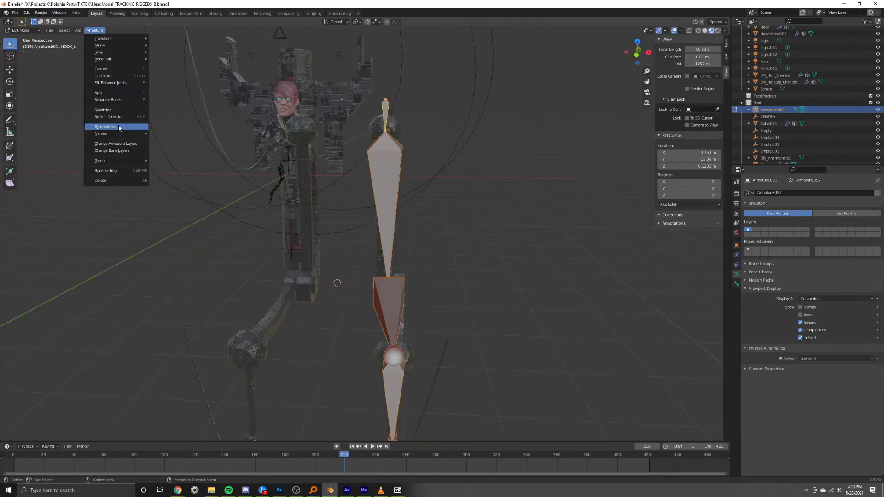
click(119, 126)
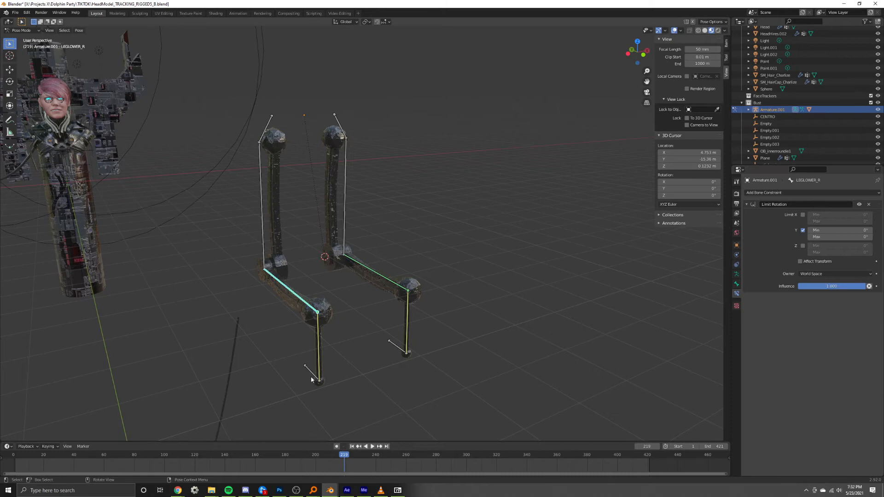
Move the IK_L bone to test the mechanical arm's inverse kinematics.
click(311, 379)
key(g)
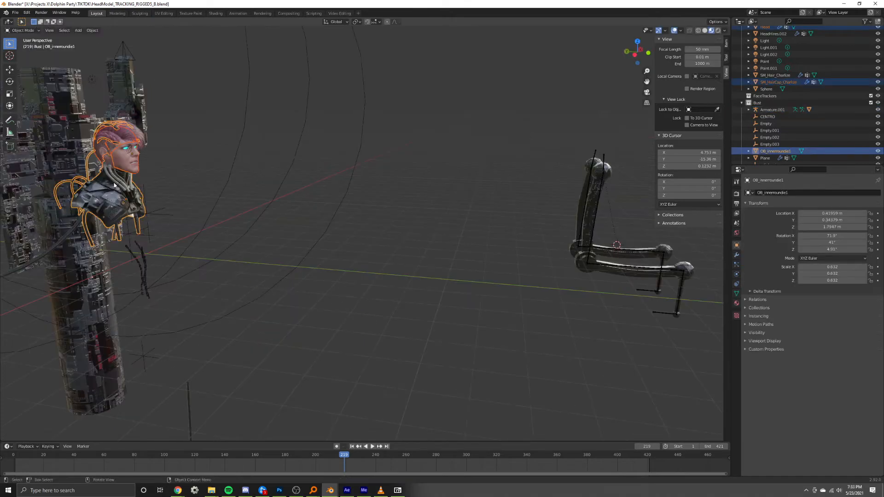
Try moving the bust and head about 7.11 m along X, undo it, and retry the move.
click(237, 206)
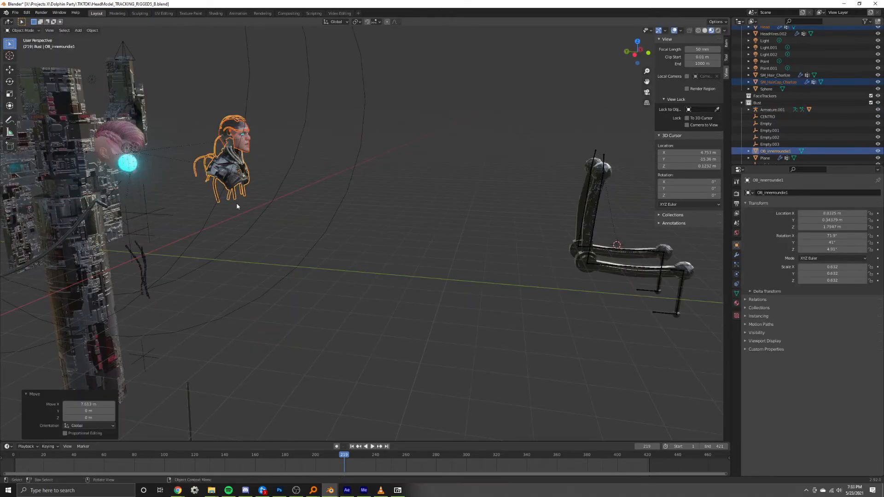
key(ctrl+z)
key(g)
click(212, 210)
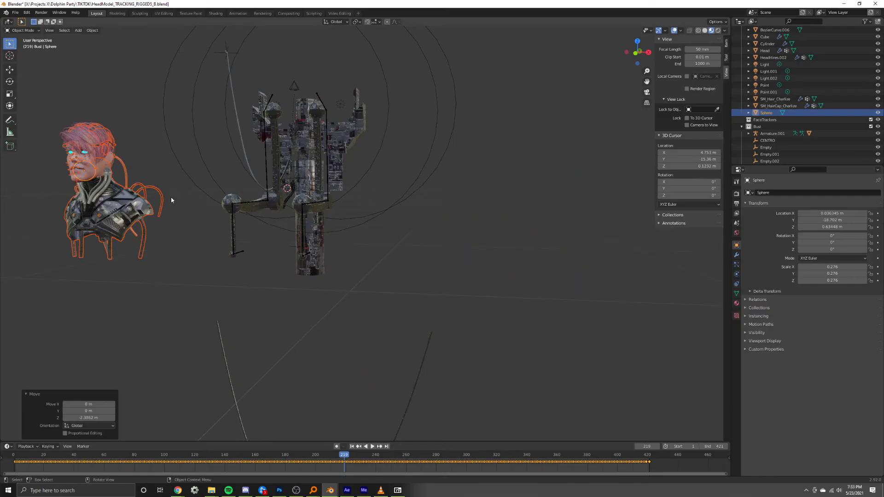
Reposition the IK_L bone so the mechanical arm's end meets the back of the bust's shoulder.
middle_drag(171, 198, 284, 211)
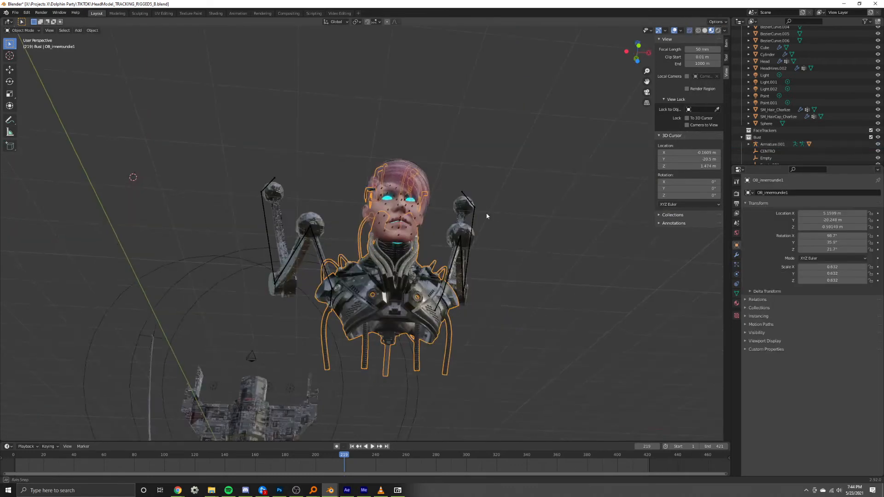
key(g)
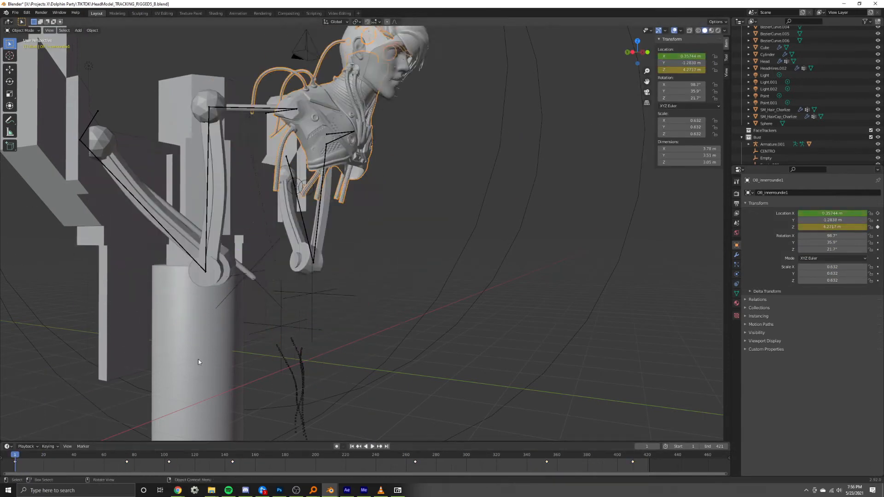
Insert a single keyframe on the bust's Y location and play back its movement with the rigged arms.
right_click(686, 63)
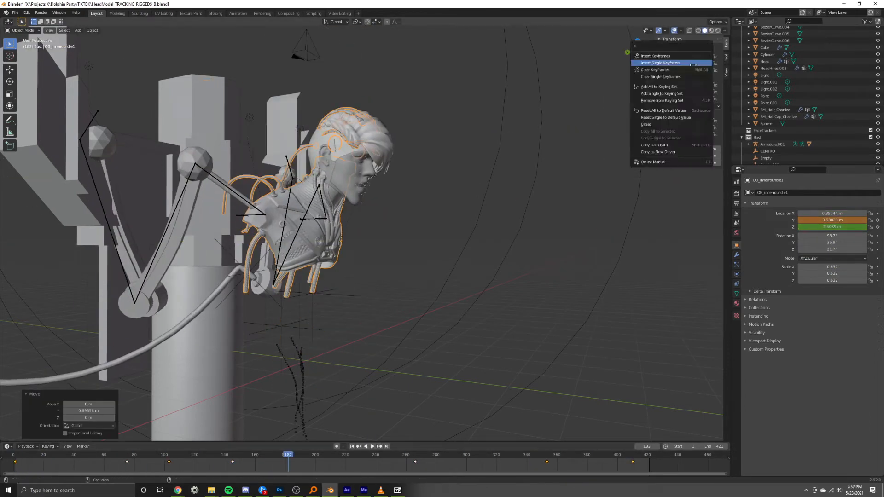
click(681, 78)
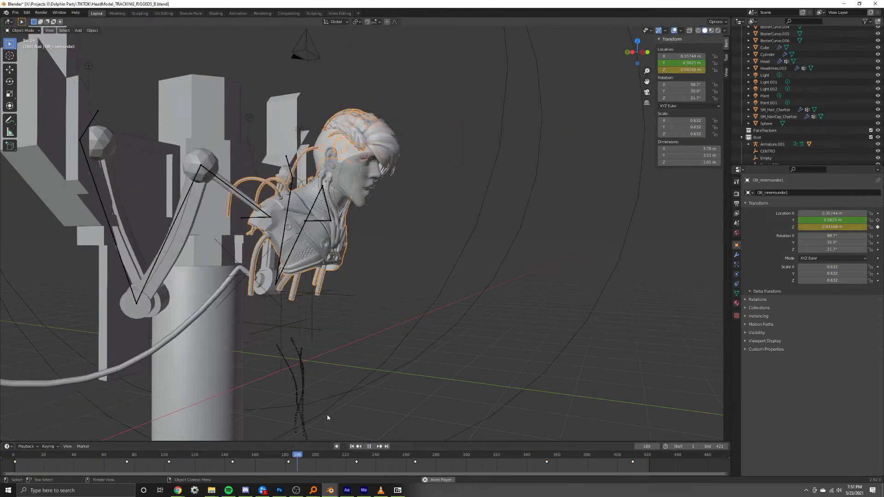
key(space)
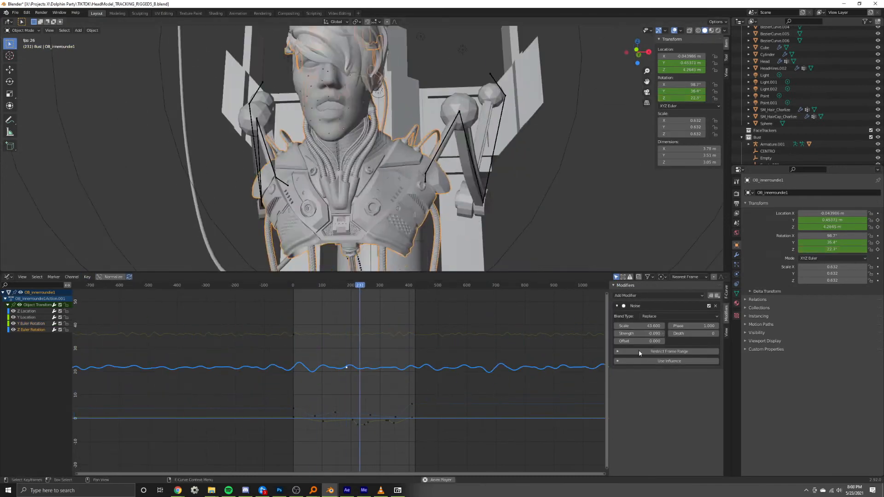
Clear the curve selection in the Graph Editor and review the bust's noise-driven motion during playback.
click(299, 413)
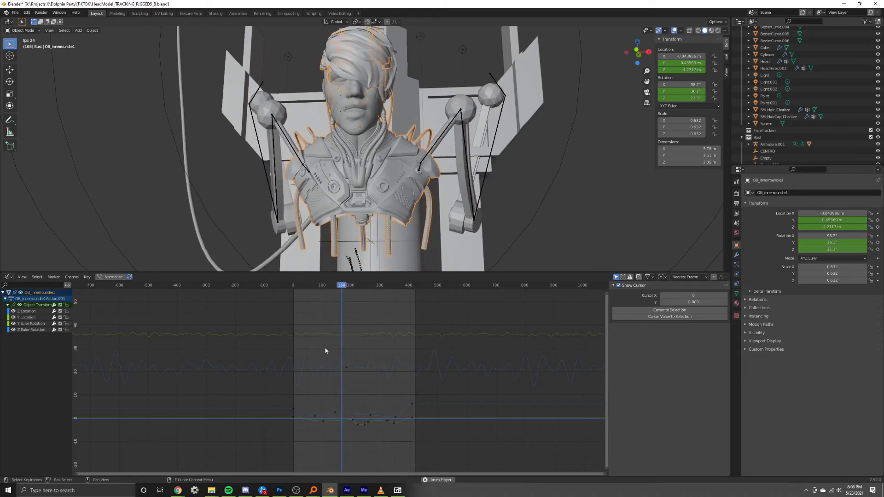
Connect a Volume Scatter node to the Volume input of the Material Output in the enclosing cube's material.
drag(418, 341, 446, 340)
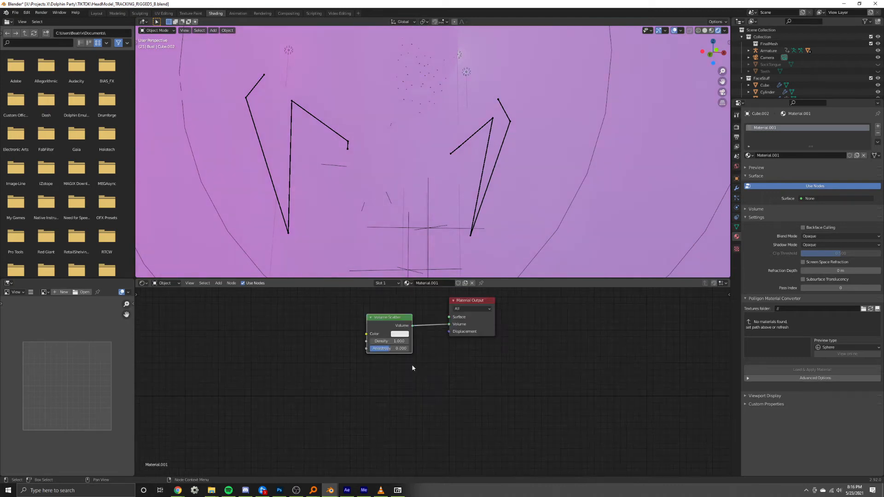
drag(367, 327, 322, 327)
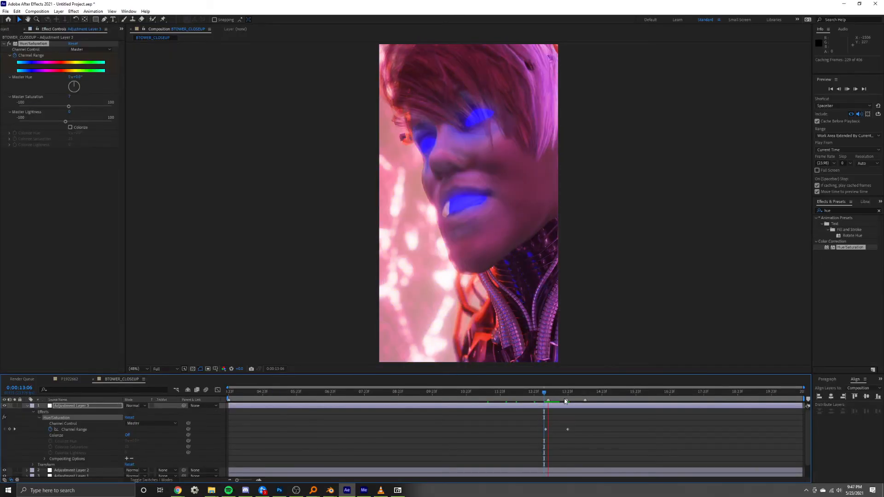
Switch to After Effects and preview the animated Hue/Saturation Channel Range on the BTOWER_CLOSEUP composition.
key(space)
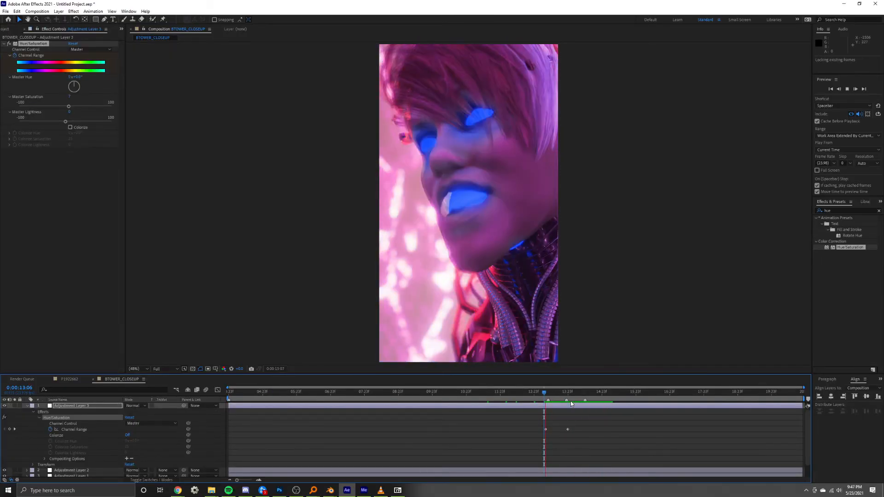
key(space)
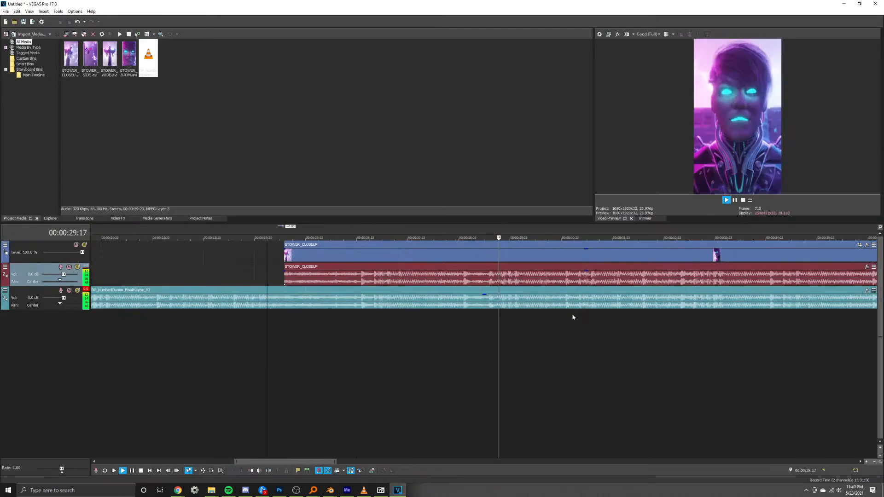
Switch to VEGAS Pro and open the track options for the video track holding the BTOWER_CLOSEUP clip.
right_click(37, 247)
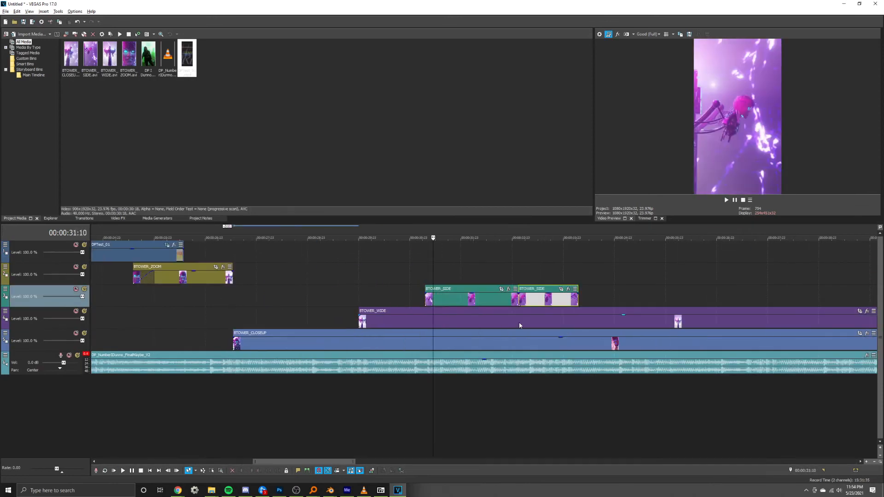